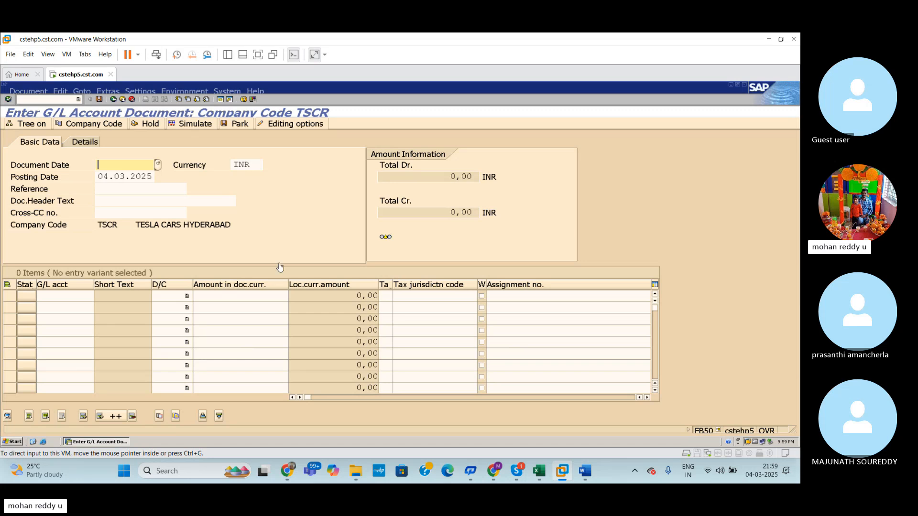
Step: Set the G/L document's document date to 04.03.2025
click(138, 165)
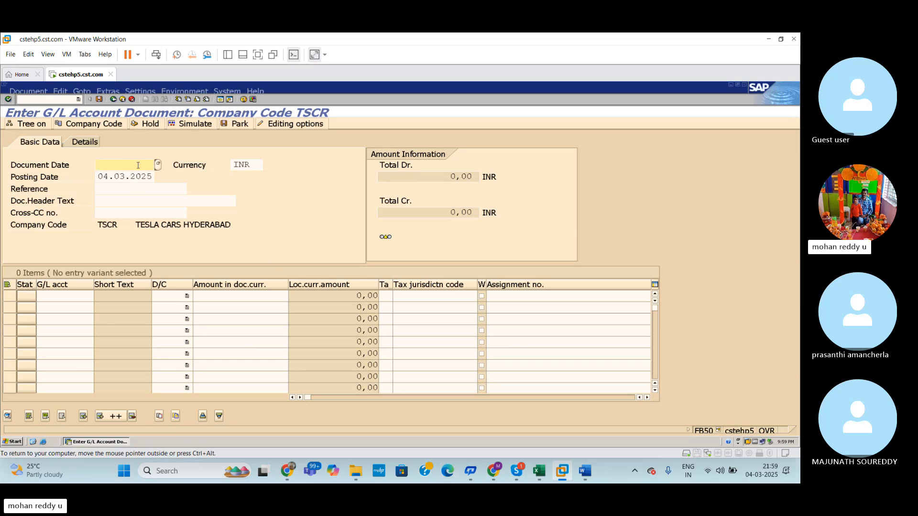
text(04.03.2025)
Step: Look up the chart of accounts and assign G/L account 101401 Salaries to the first line item
click(76, 296)
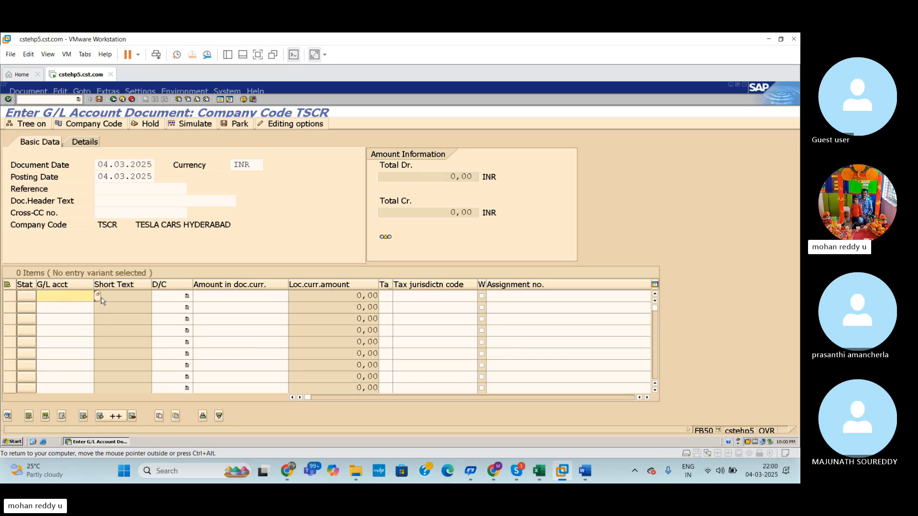
click(98, 295)
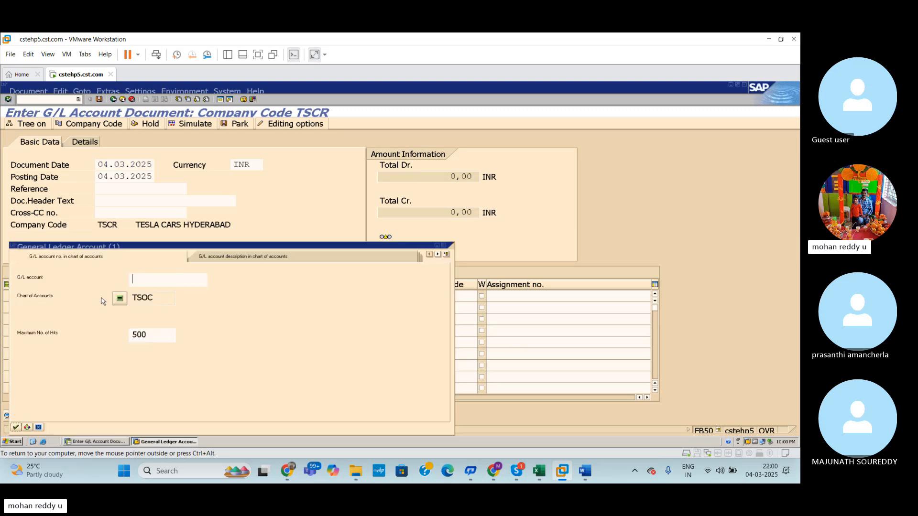
key(Return)
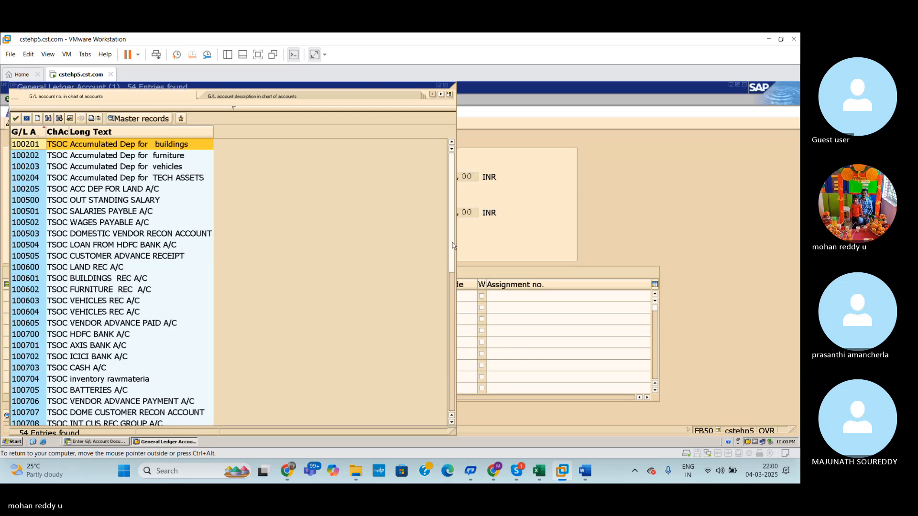
drag(453, 245, 454, 333)
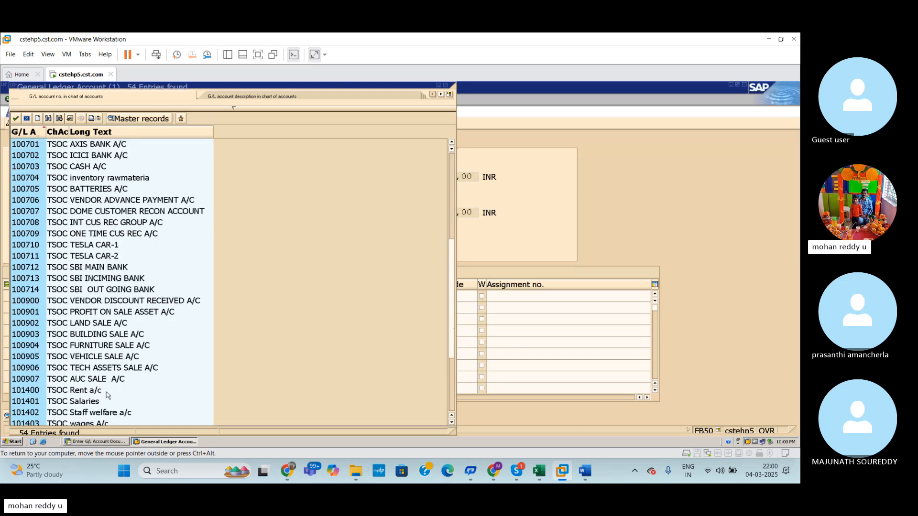
click(90, 403)
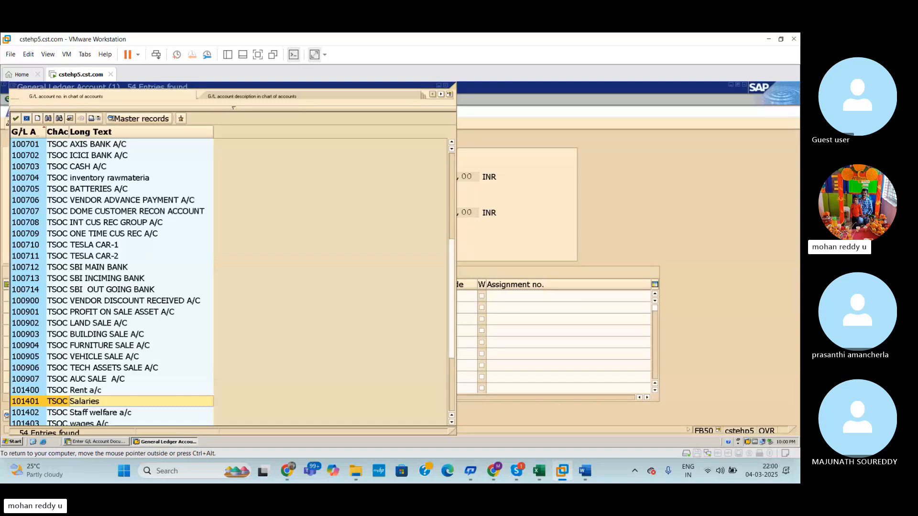
click(18, 120)
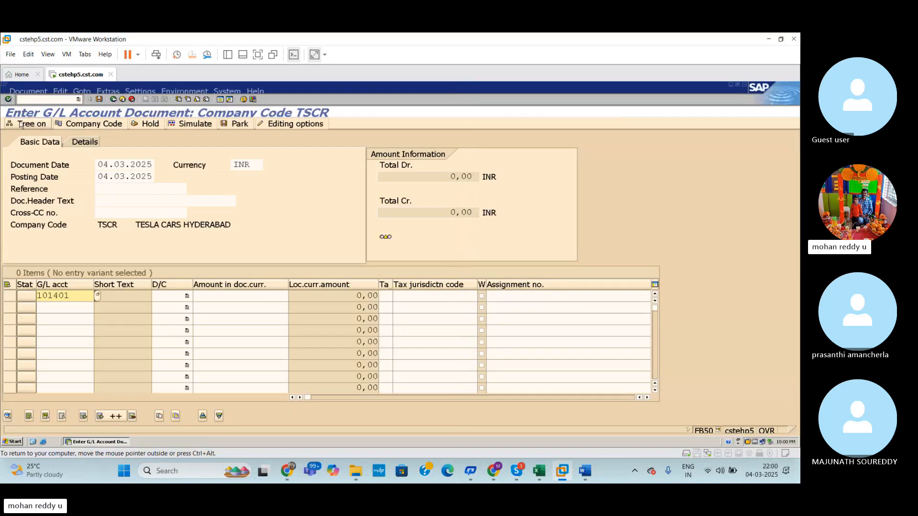
Step: Make the first line item a debit of 10000
click(186, 296)
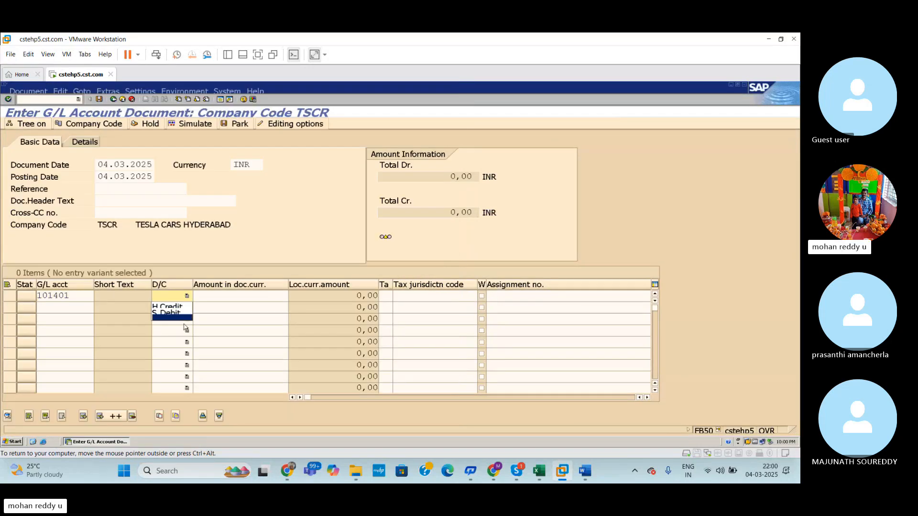
click(183, 315)
click(227, 298)
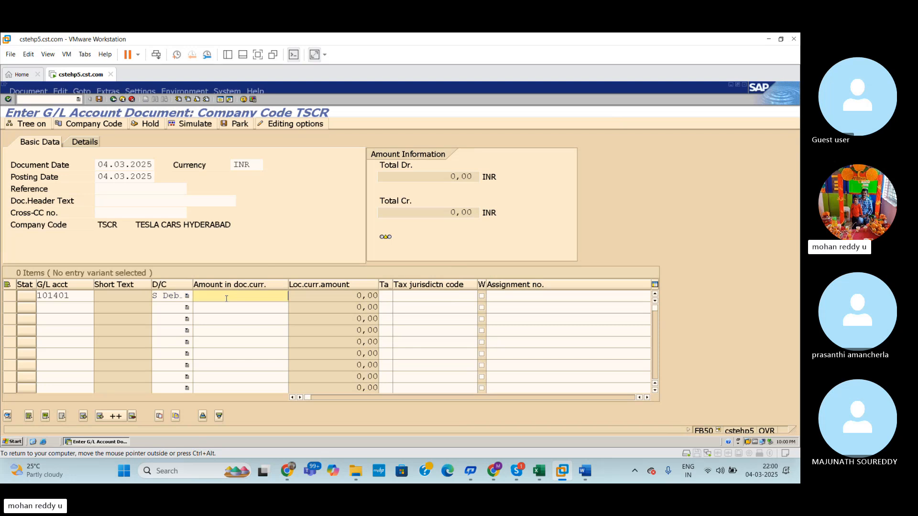
text(10000)
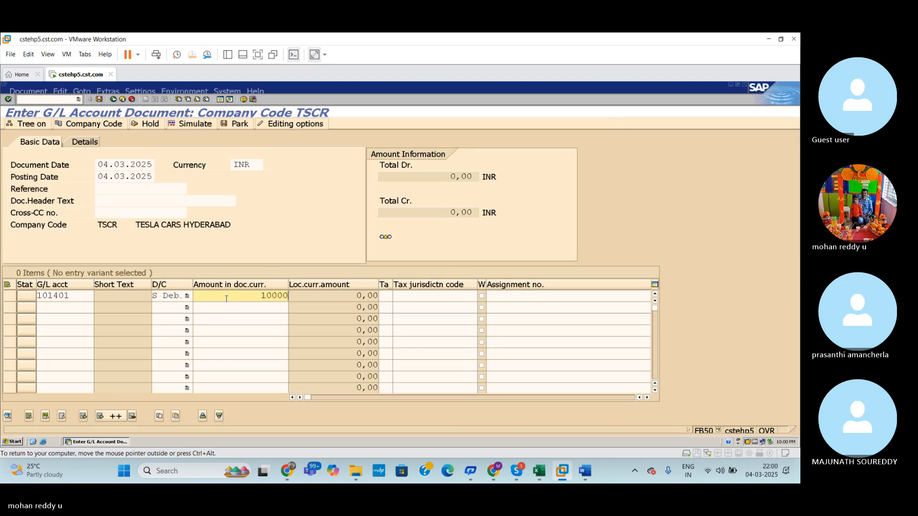
Step: Add a second line item crediting 10000 to G/L account 100701 AXIS BANK A/C, picked from the chart of accounts
click(62, 308)
key(F4)
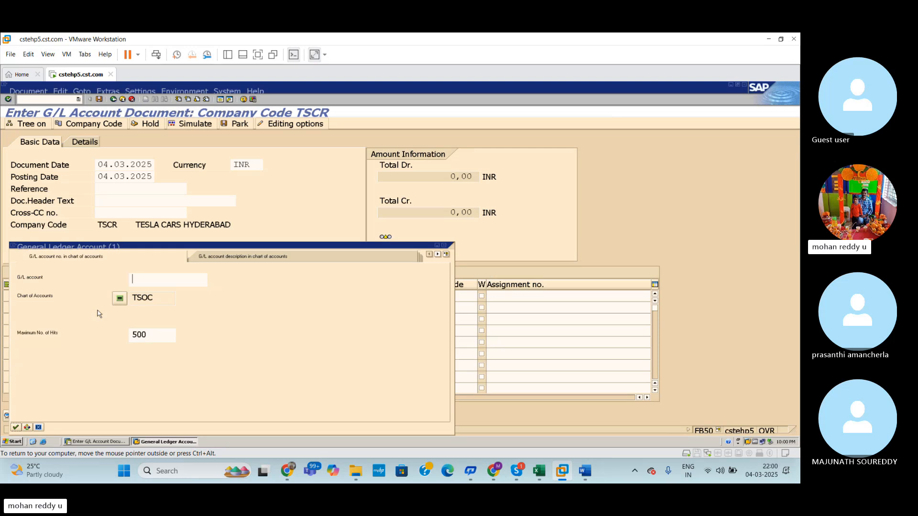
key(Return)
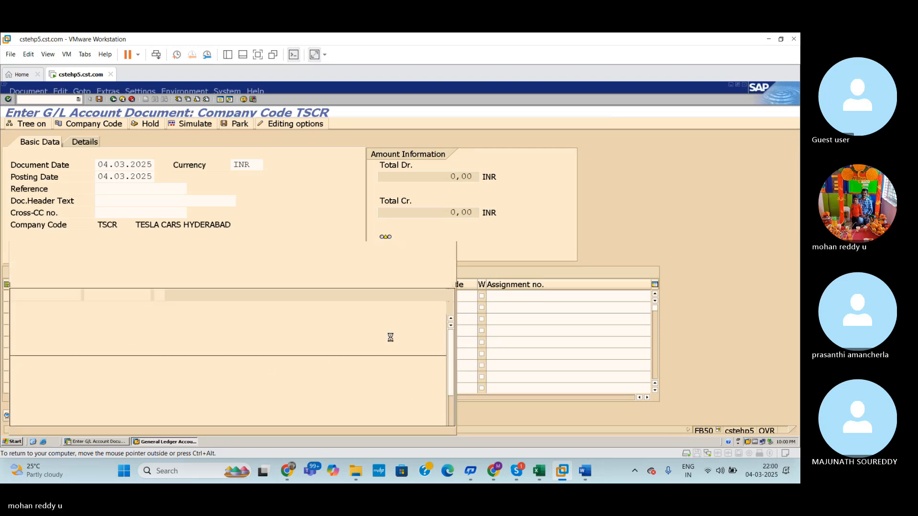
click(99, 346)
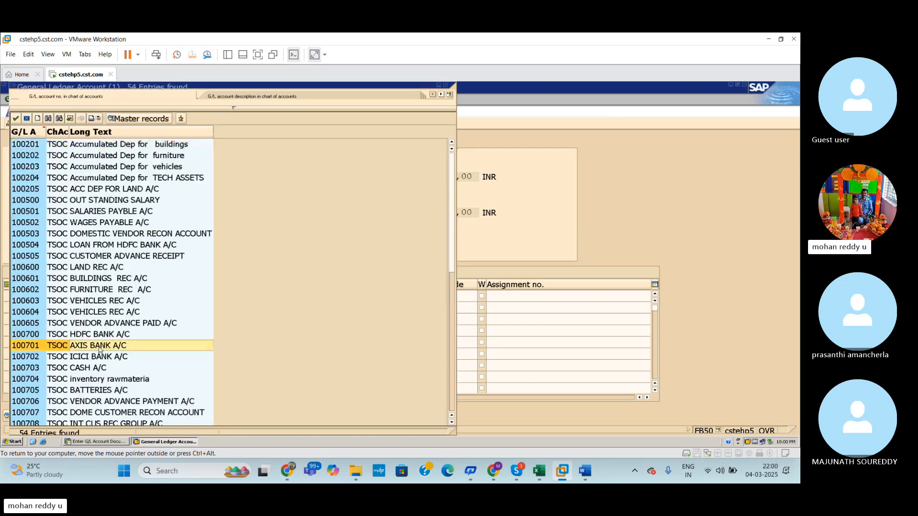
click(17, 119)
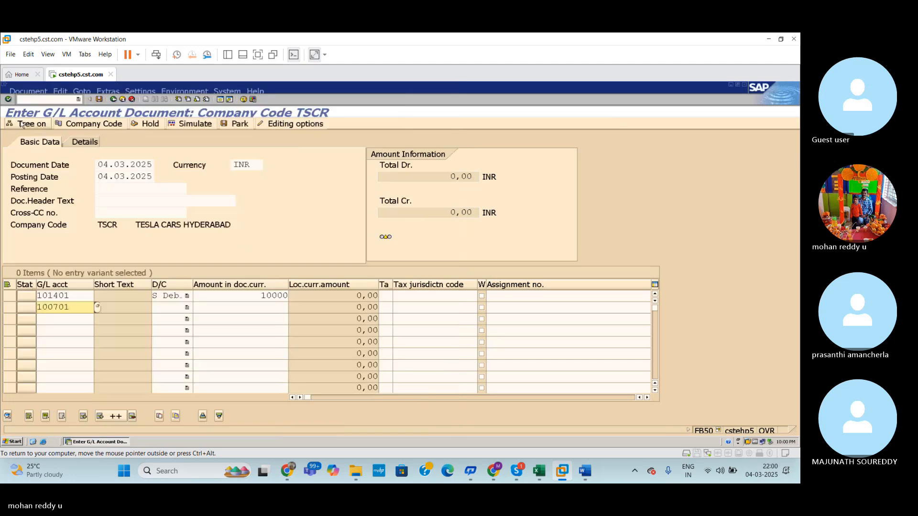
click(187, 308)
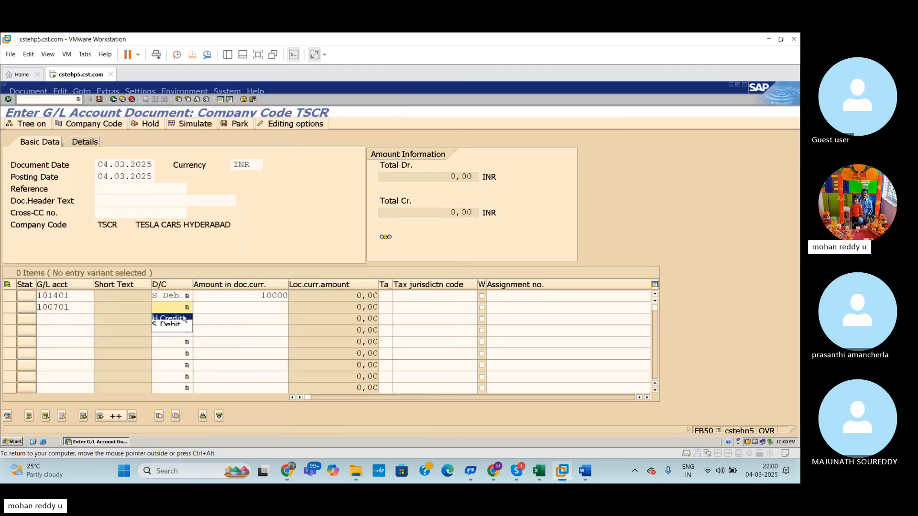
click(184, 318)
click(281, 312)
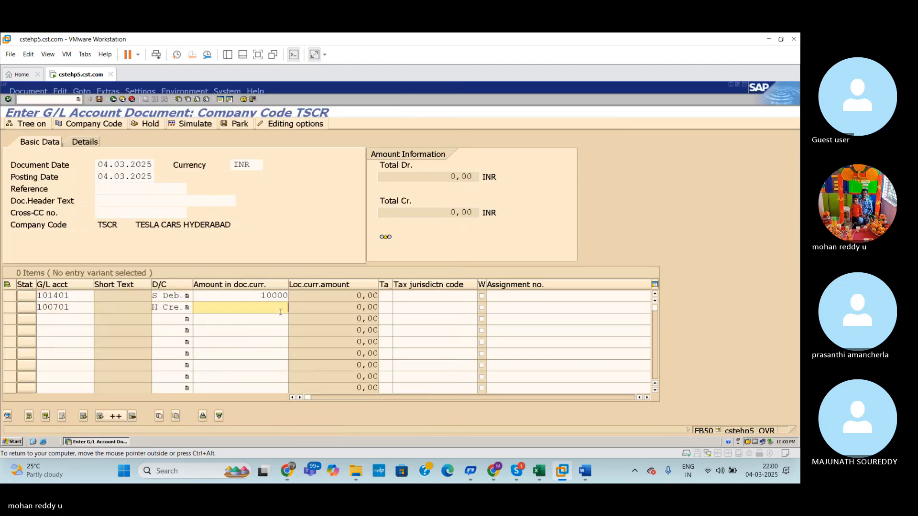
text(10000)
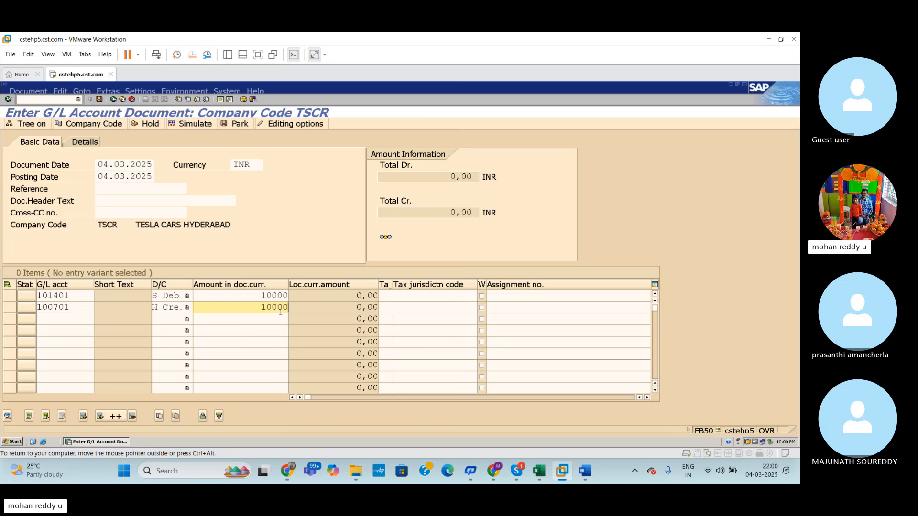
click(14, 296)
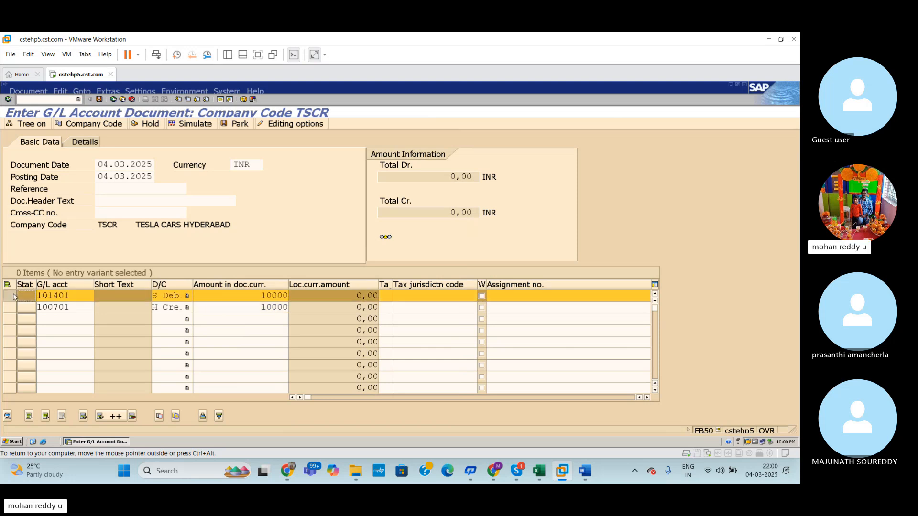
click(11, 308)
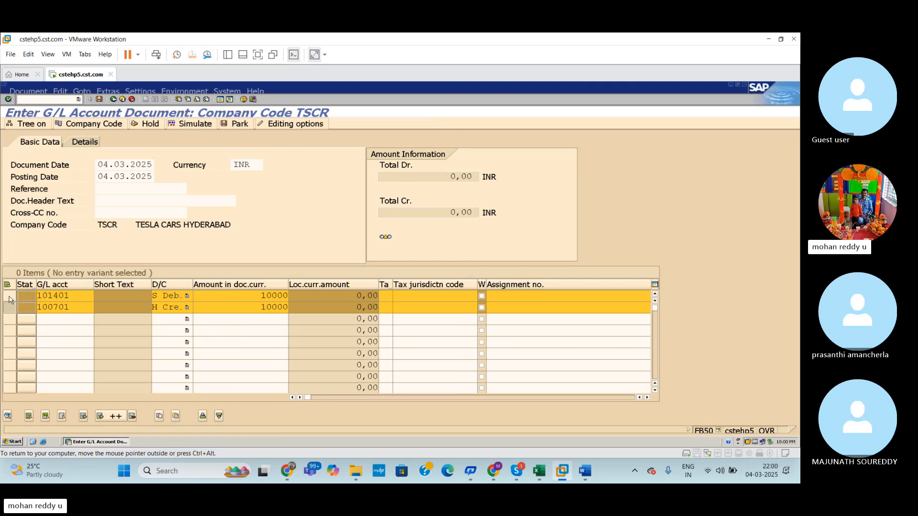
click(11, 296)
click(12, 309)
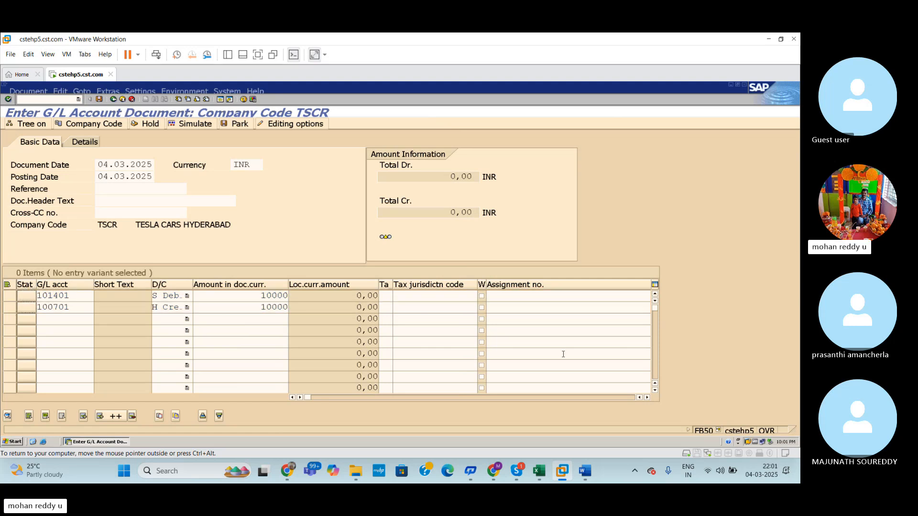
Step: Review the additional line item columns and validate the two entered line items
drag(311, 399, 641, 416)
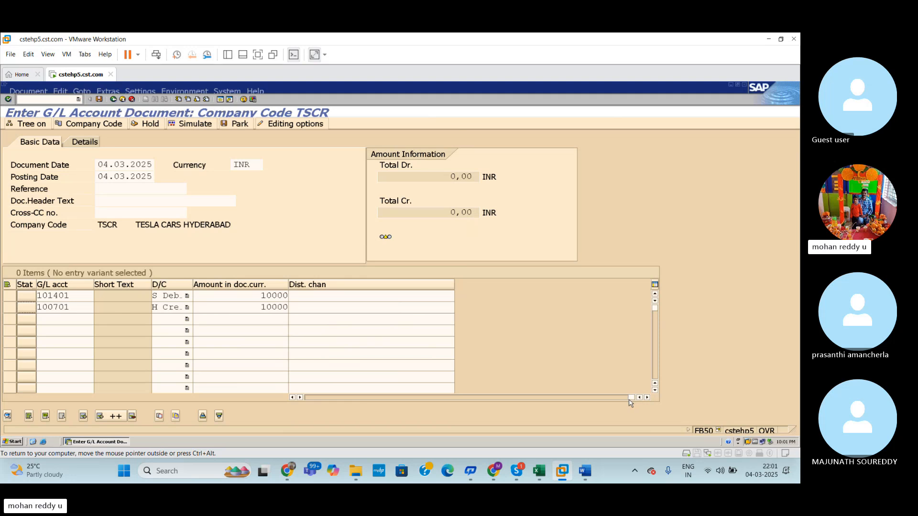
drag(629, 403, 350, 391)
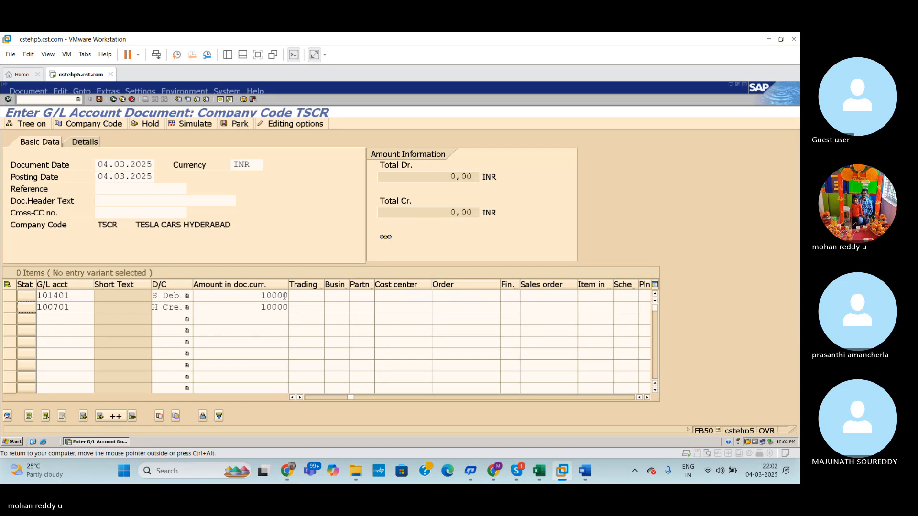
key(Return)
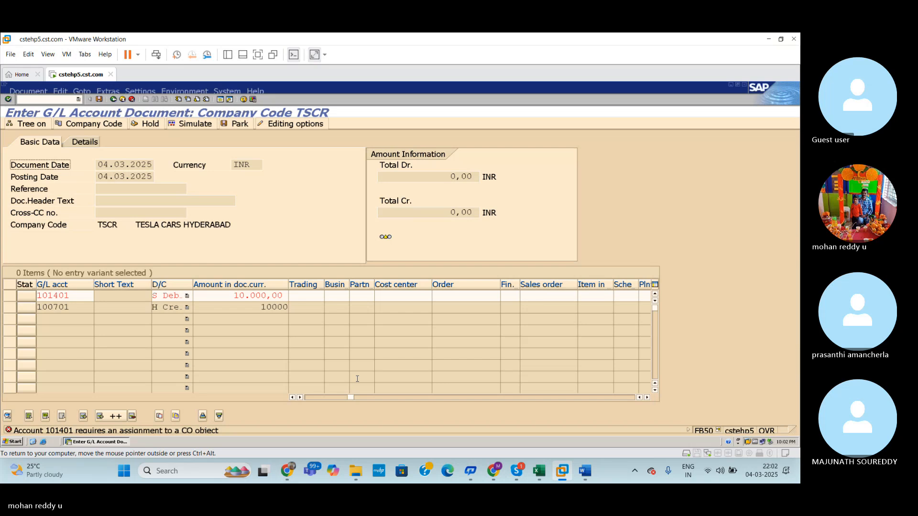
key(Return)
drag(354, 398, 315, 398)
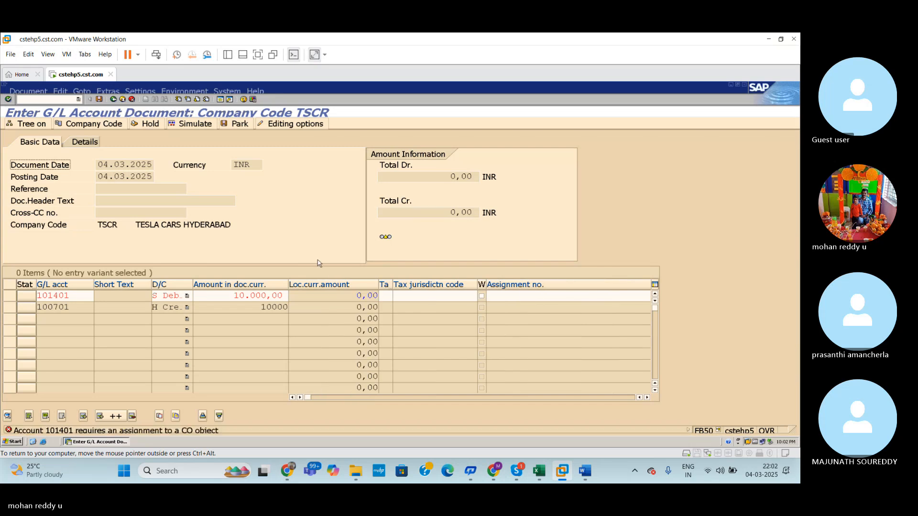
Step: Read the detailed explanation of the CO object assignment error for the Salaries account and close it
double_click(167, 431)
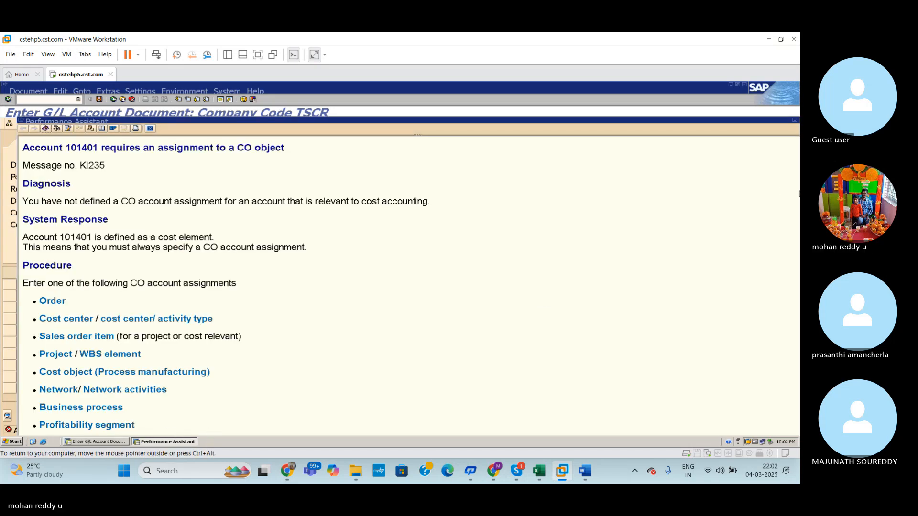
drag(795, 172, 726, 276)
click(725, 276)
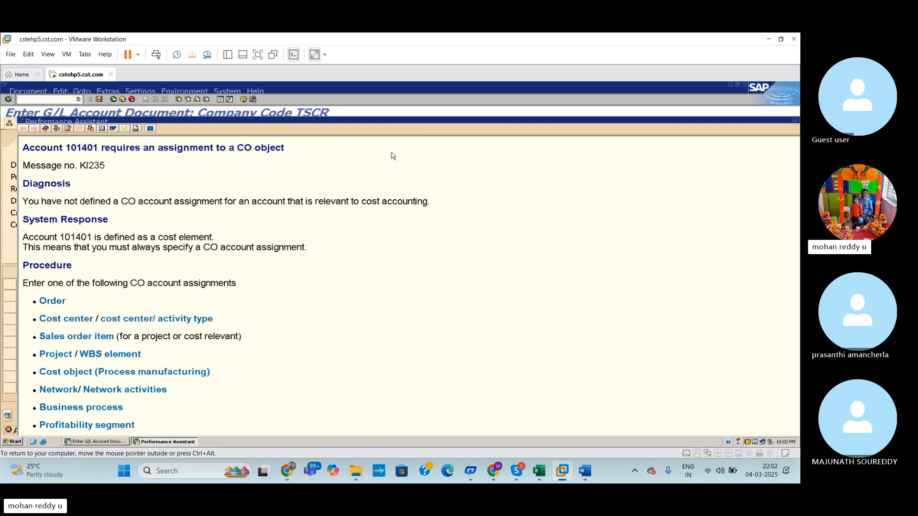
drag(782, 121, 742, 126)
click(768, 127)
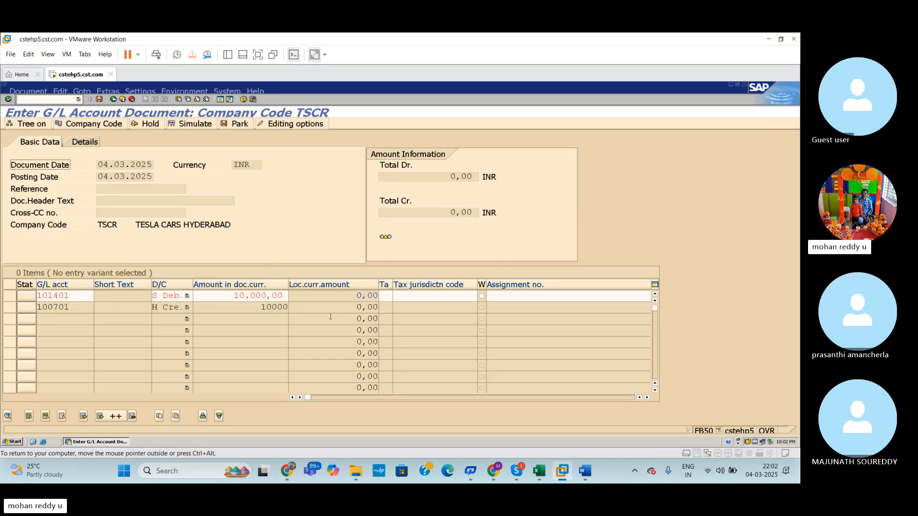
Step: Replace the first line item's G/L account with 101400 Rent a/c from the chart of accounts
click(76, 300)
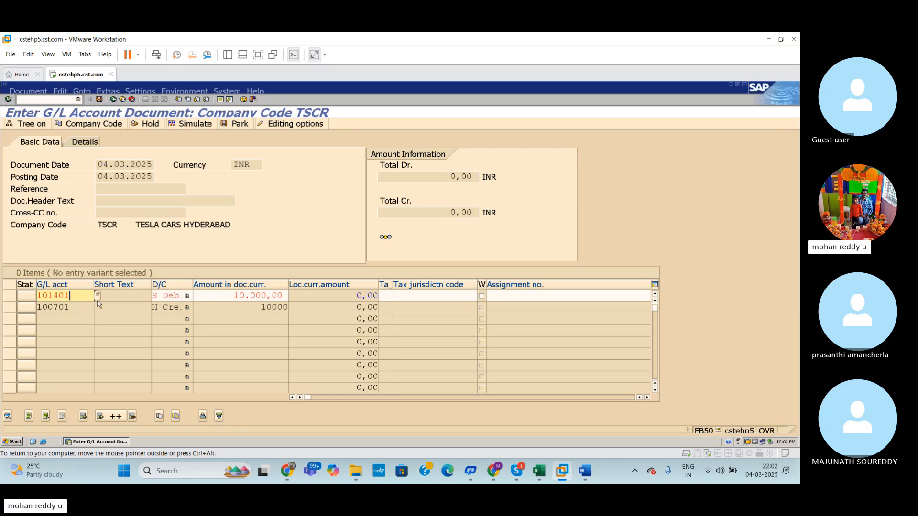
click(97, 296)
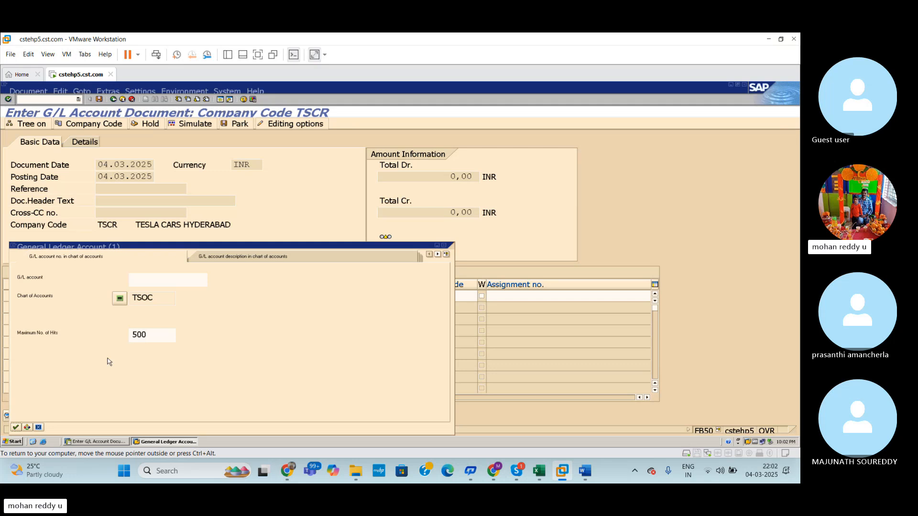
click(27, 427)
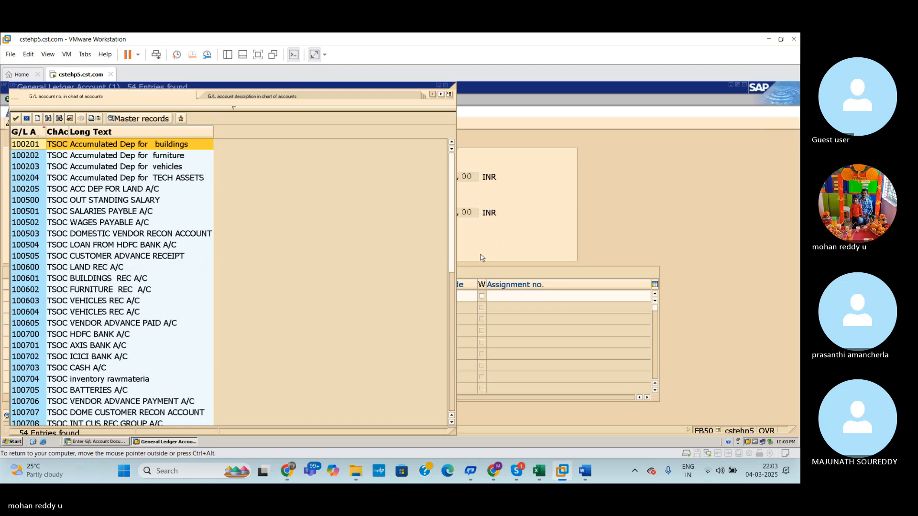
drag(455, 253, 452, 366)
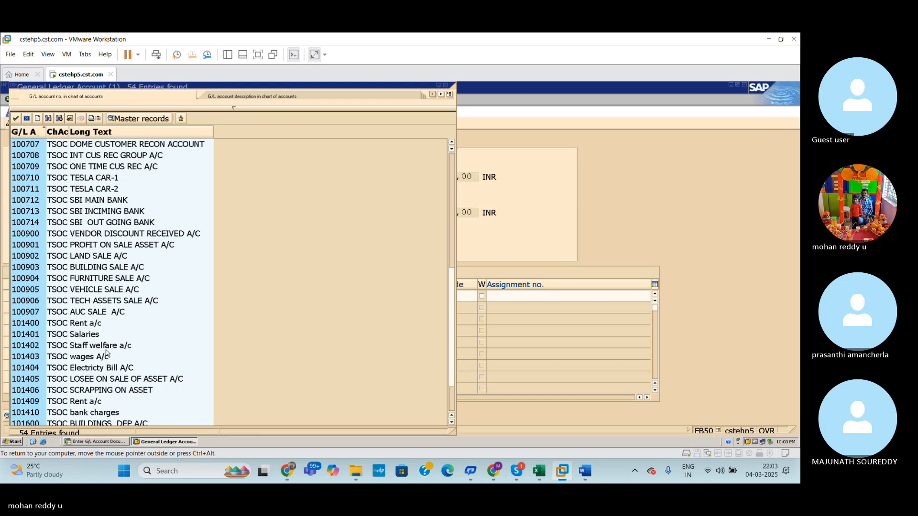
click(90, 327)
double_click(90, 327)
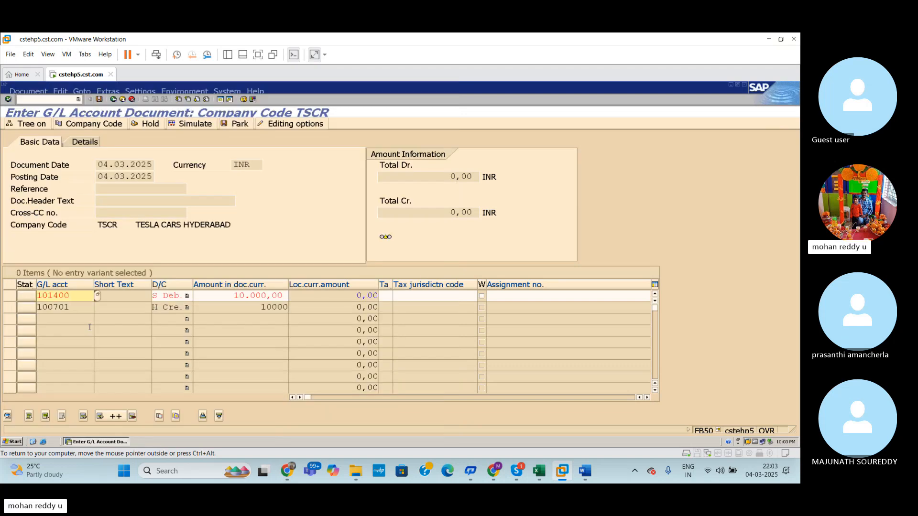
Step: Validate the line items again with the rent account and look through the line item columns
key(Return)
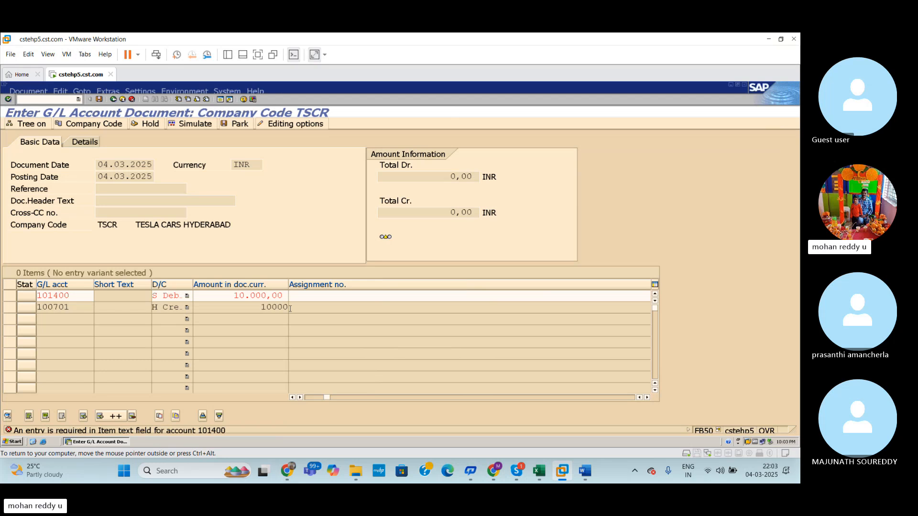
key(Return)
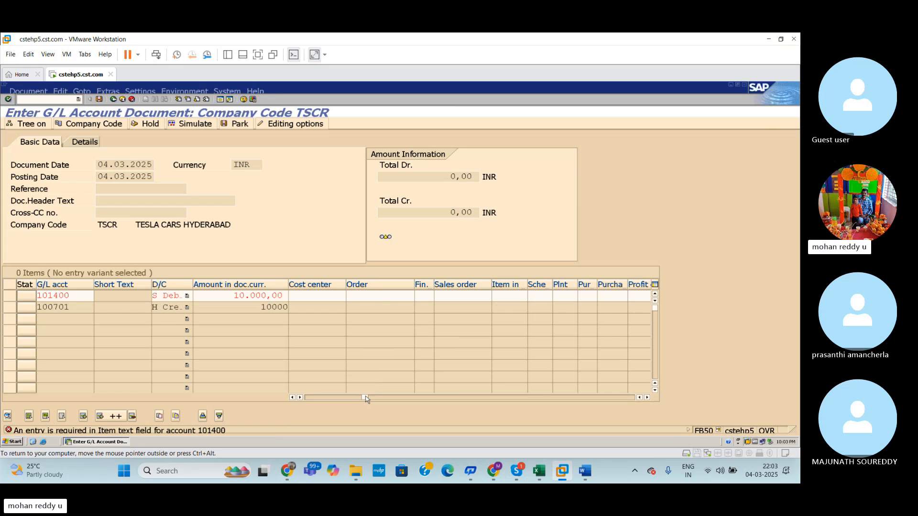
drag(366, 400, 311, 397)
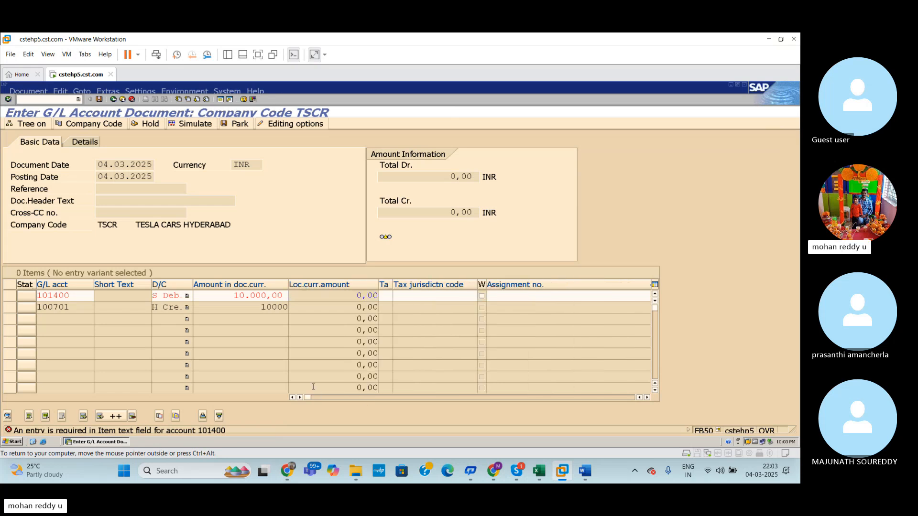
Step: Collapse the tax code column in the line item table and validate the line items again
drag(393, 293, 379, 293)
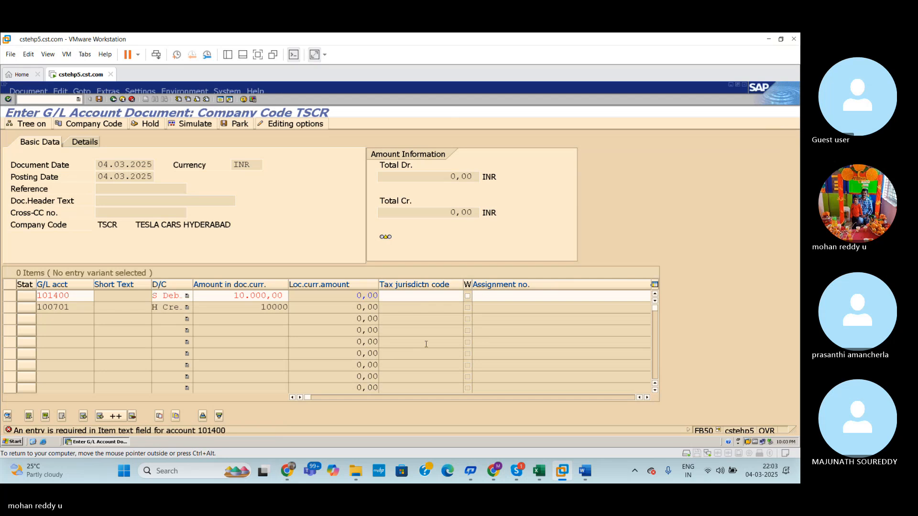
key(Return)
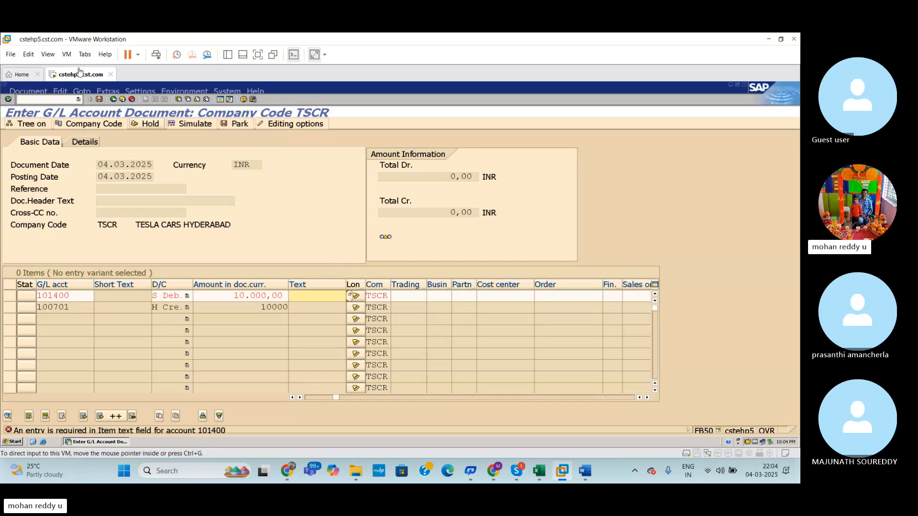
Step: Open transaction FS00 in a new session and open account 101400 Rent a/c under ADMINISTRATION COST AND OTHER for changing
click(220, 99)
text(FS00)
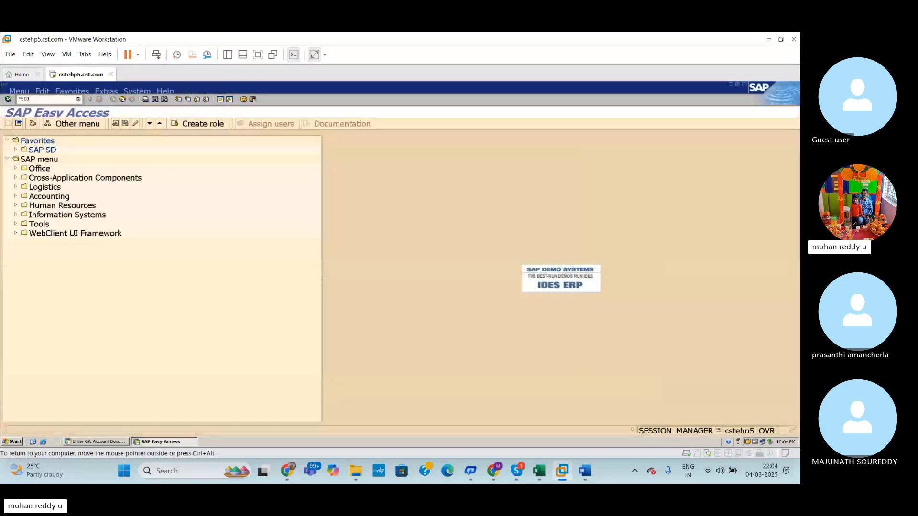
key(Return)
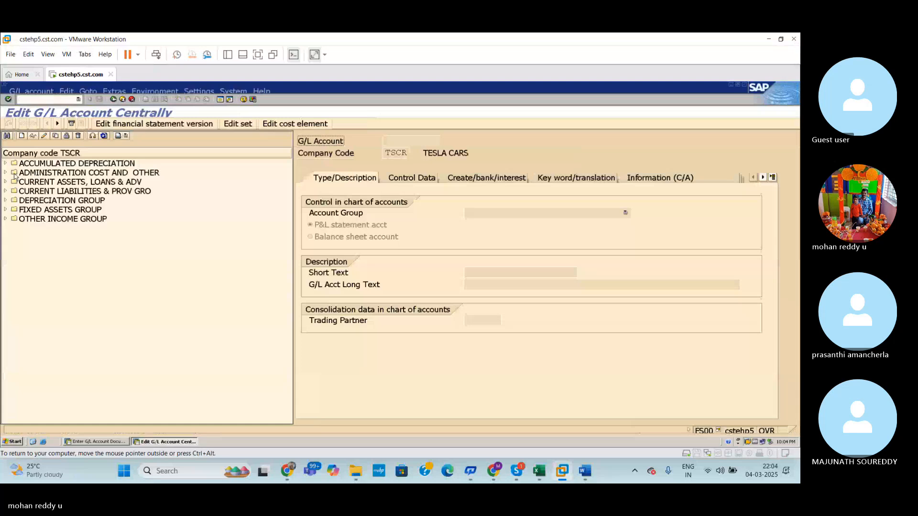
click(6, 173)
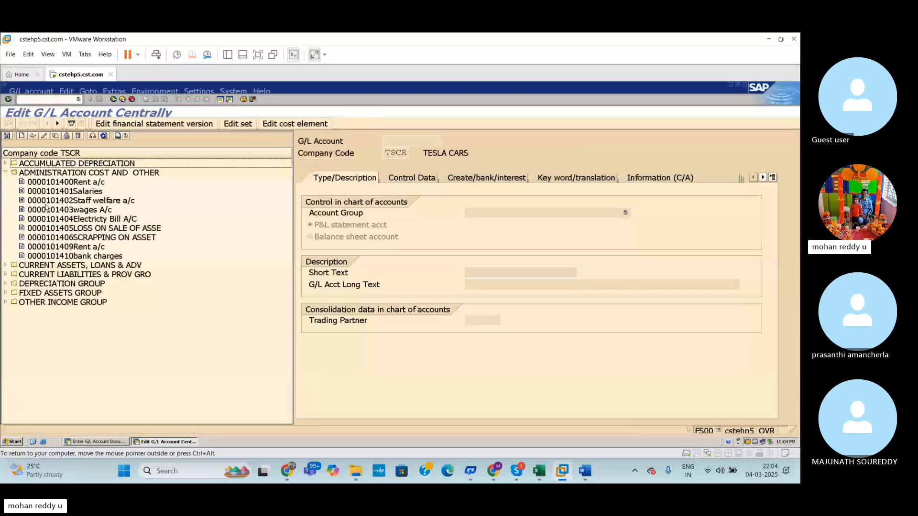
click(26, 184)
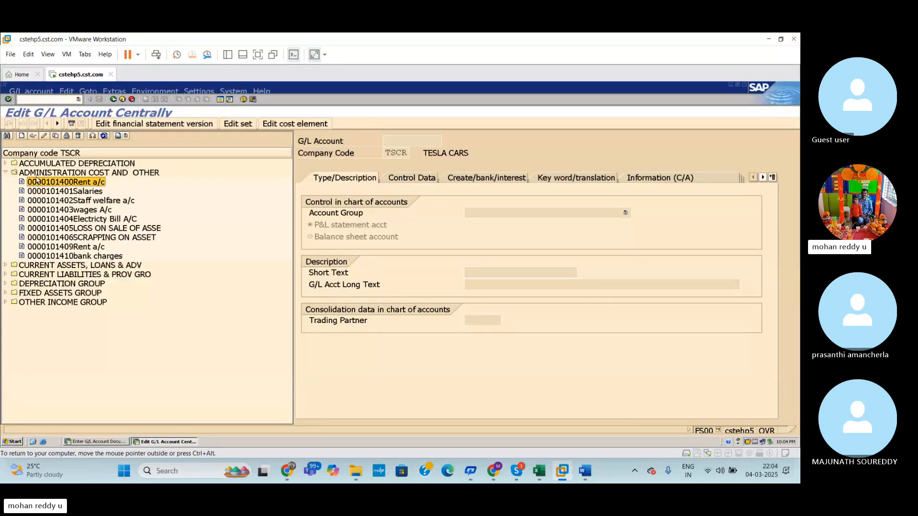
click(43, 136)
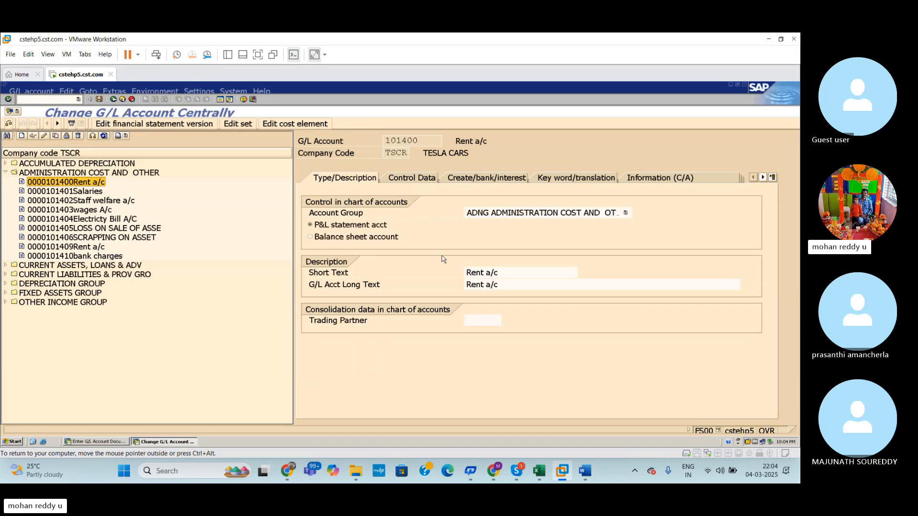
Step: View the rent account's field status group in its Create/bank/interest data and list the available field status groups
click(417, 178)
click(491, 181)
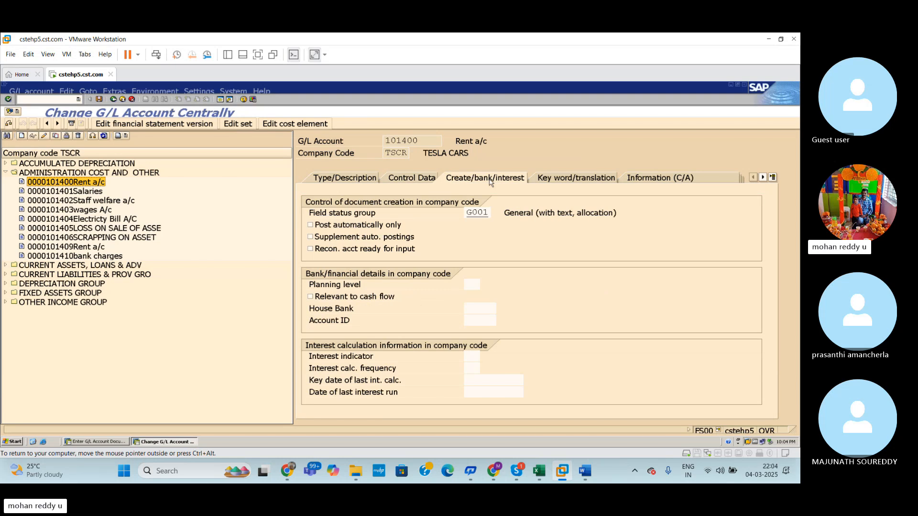
click(487, 213)
click(495, 213)
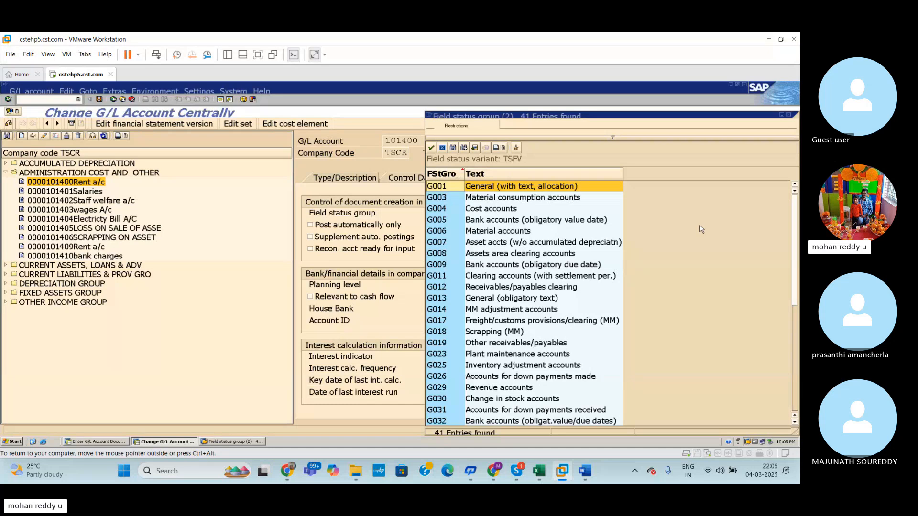
Step: Compare the rent account's field status group list with the Text field of the G/L document's first line item
click(782, 115)
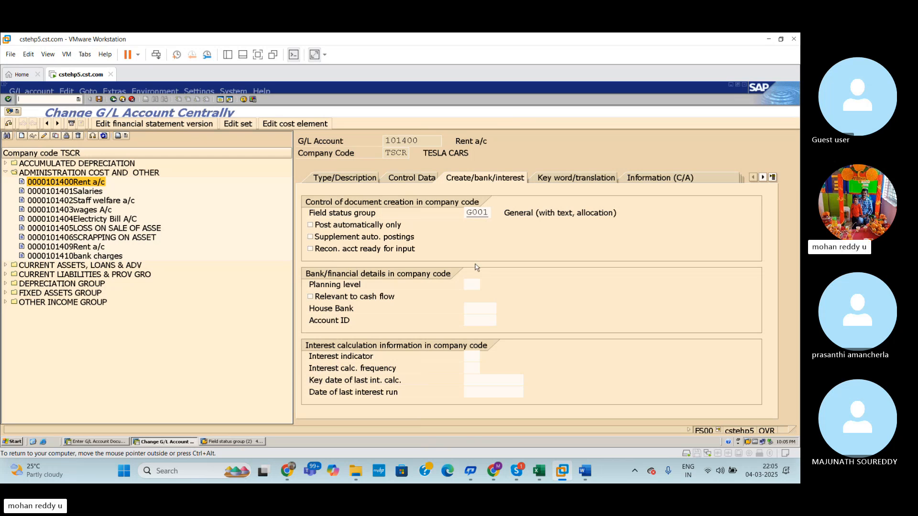
key(alt+Tab)
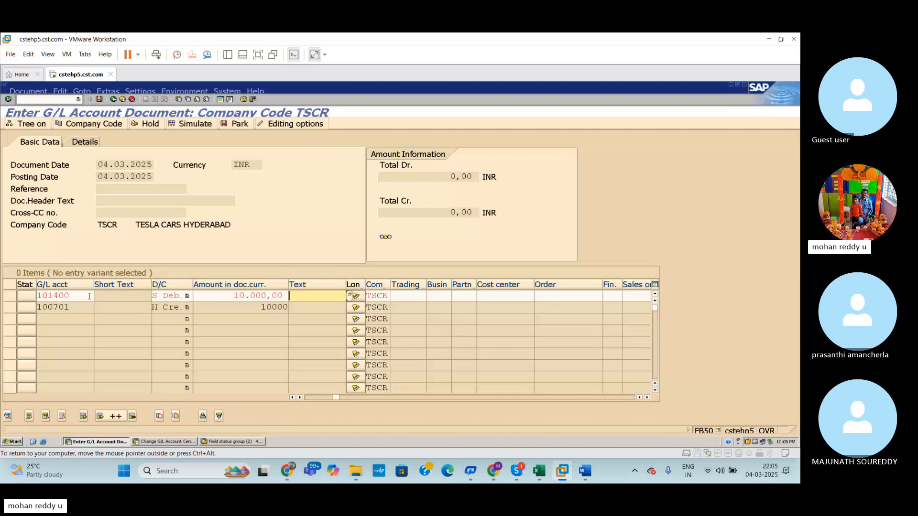
key(alt+Tab)
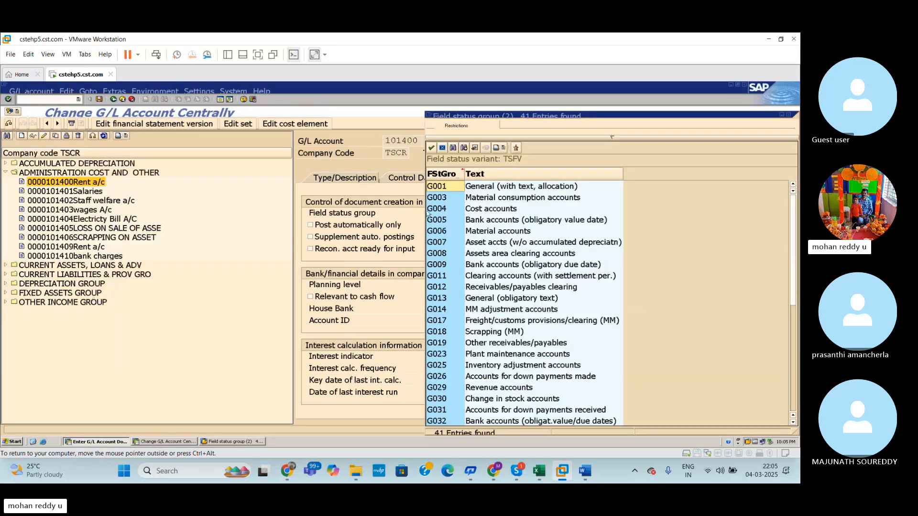
key(alt+Tab)
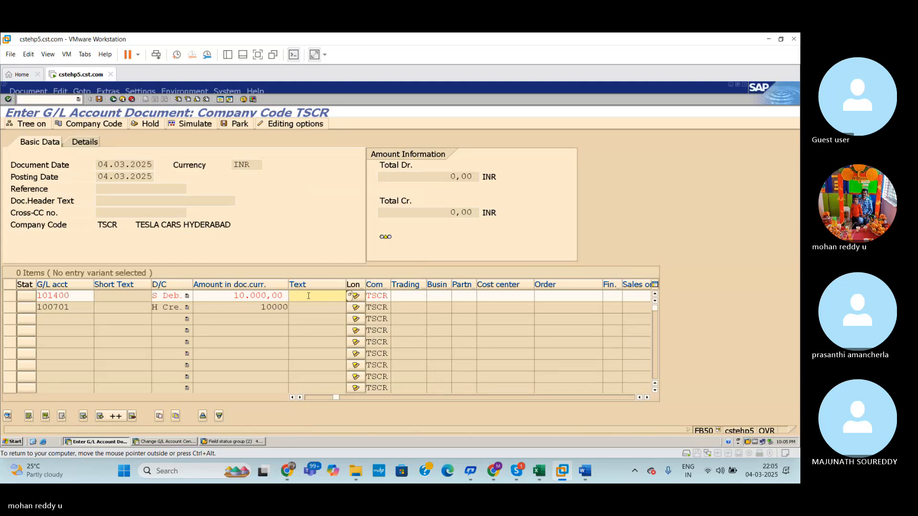
key(alt+Tab)
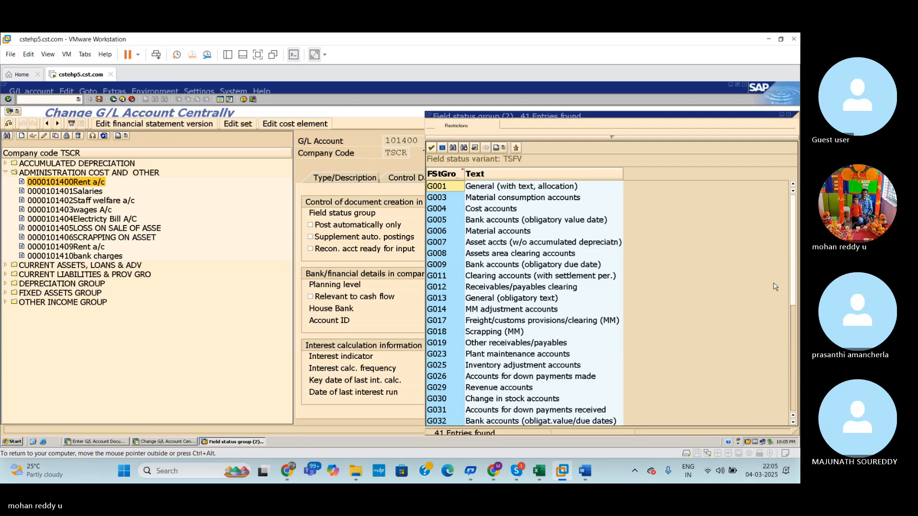
Step: Look up the field status variant transaction in the Excel Global Settings sheet and open OBC4 in a new SAP session
click(223, 102)
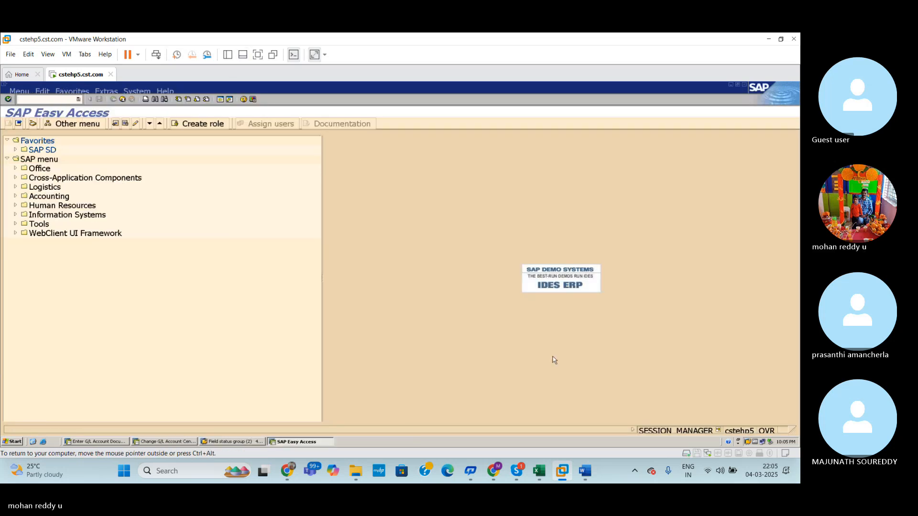
click(541, 473)
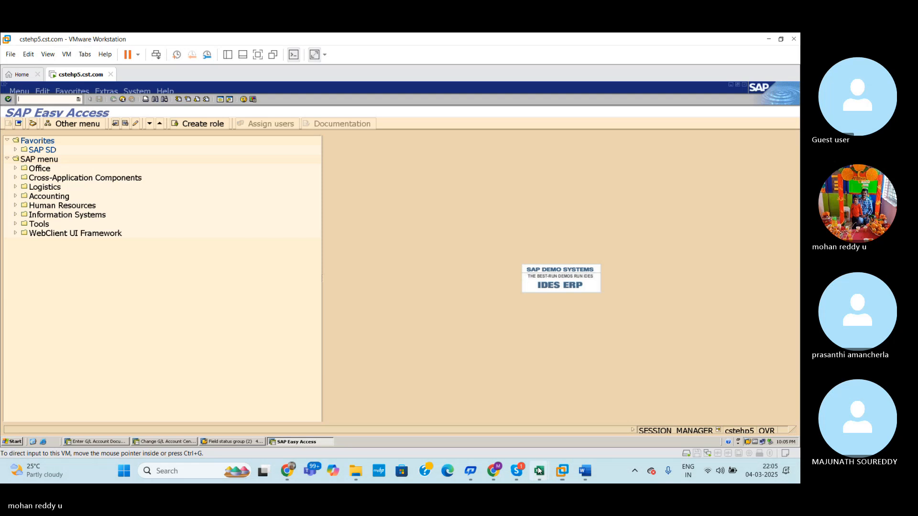
click(510, 429)
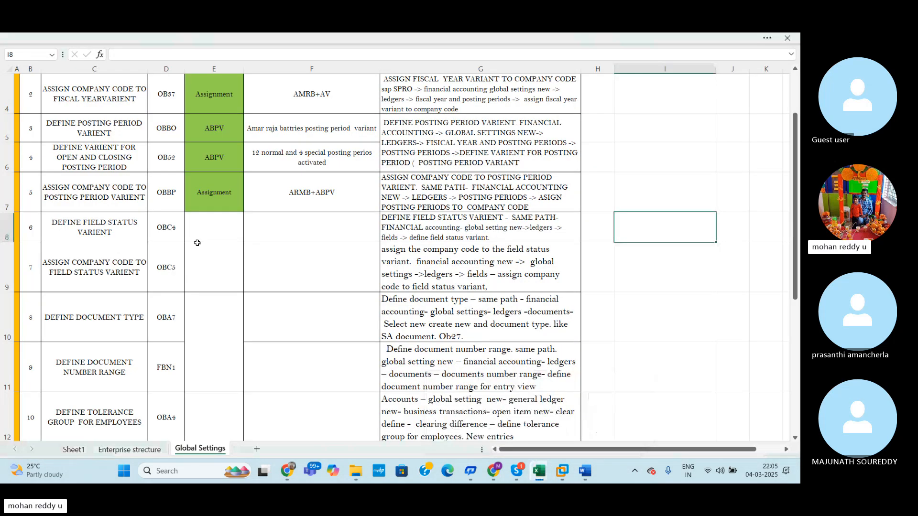
key(alt+Tab)
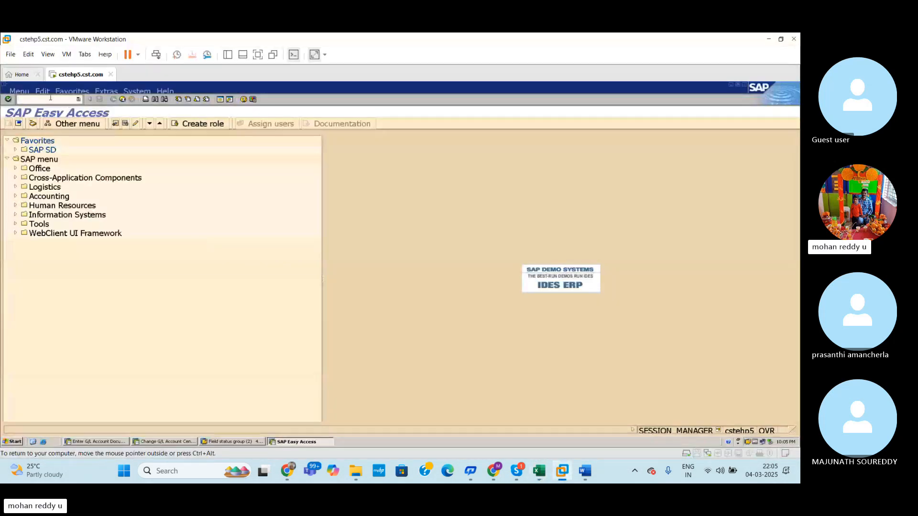
text(C4)
key(Return)
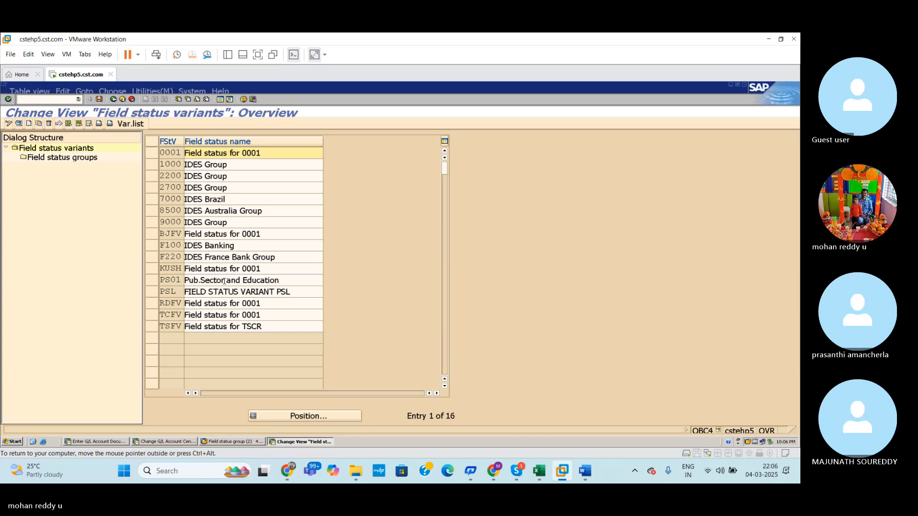
Step: Return to the rent account's master data and close the field status group list
key(alt+Tab)
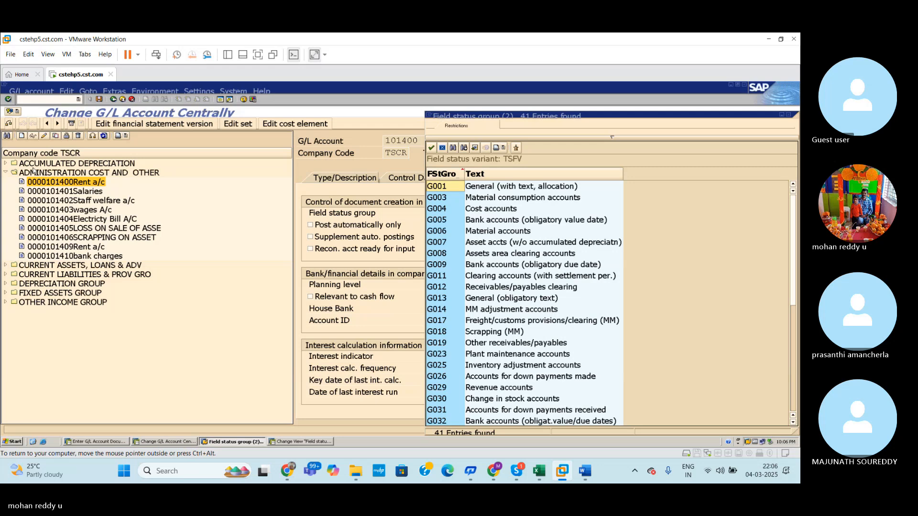
click(69, 156)
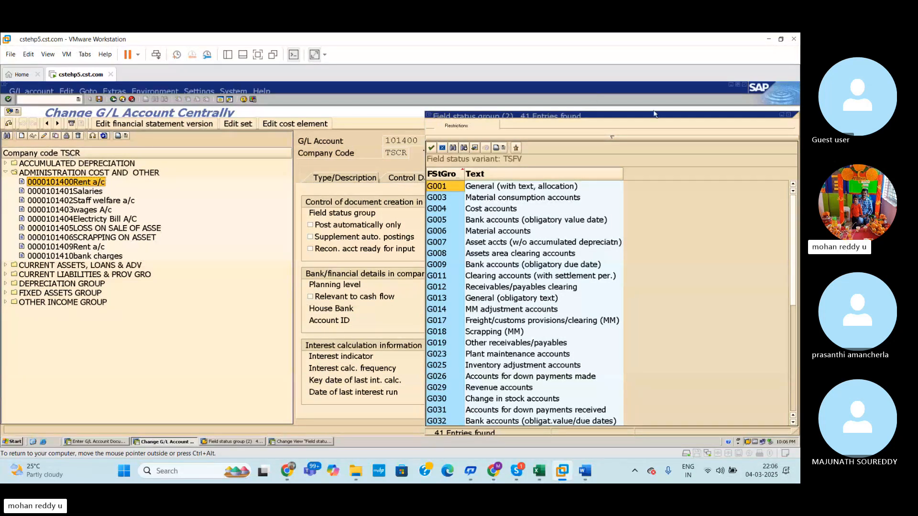
click(789, 116)
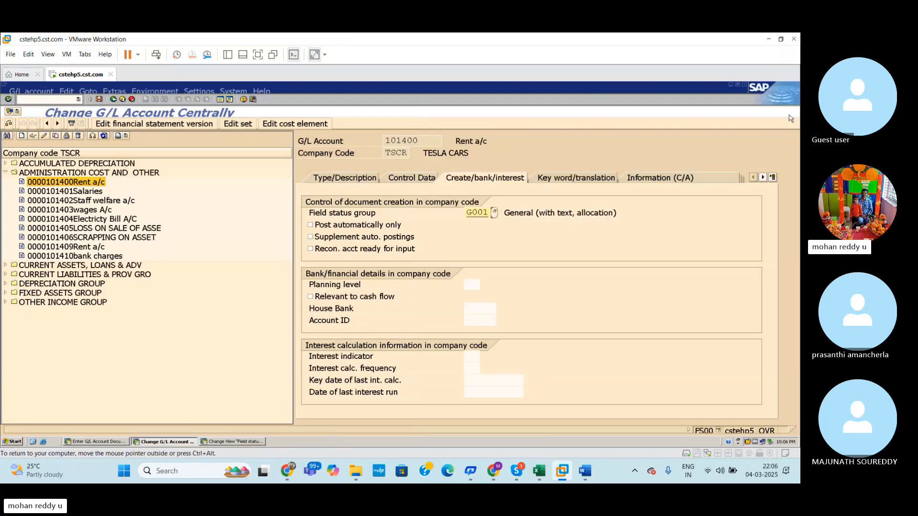
Step: Open transaction OBY6 in a new session and display the global data of company code TSCR to check its field status variant
click(228, 99)
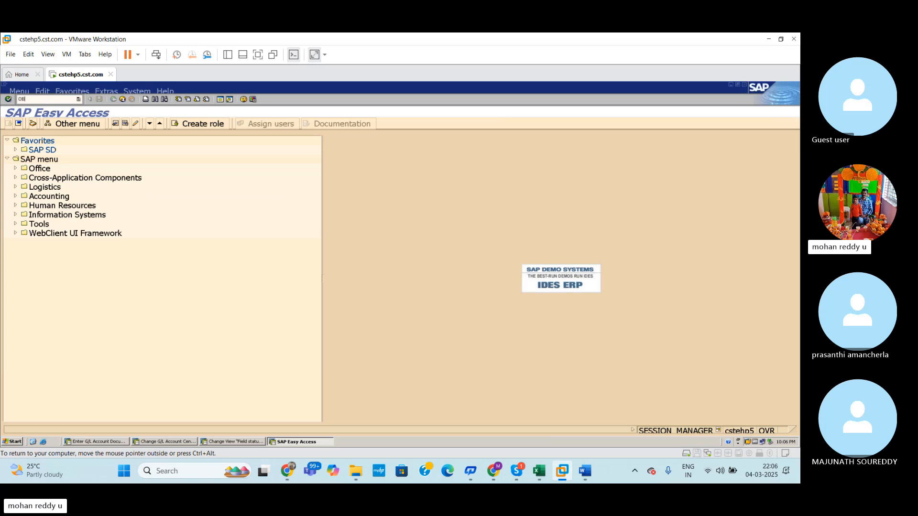
key(Return)
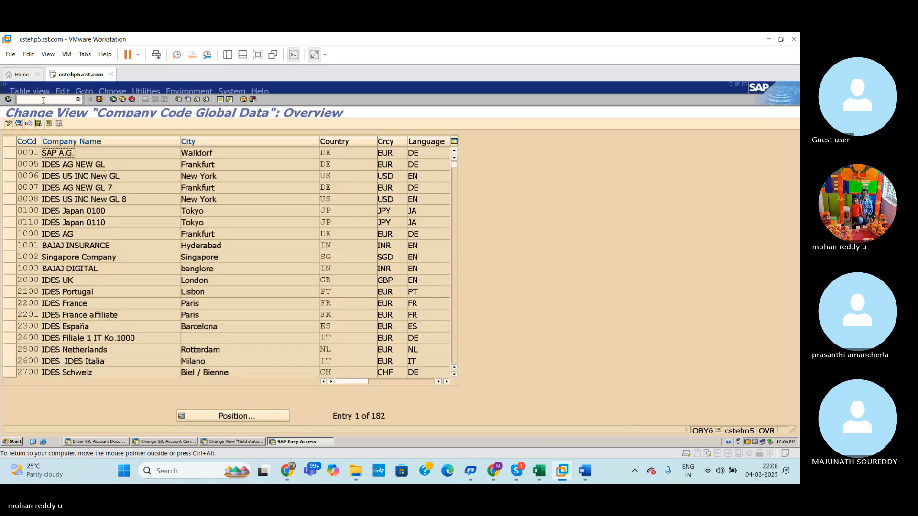
click(268, 417)
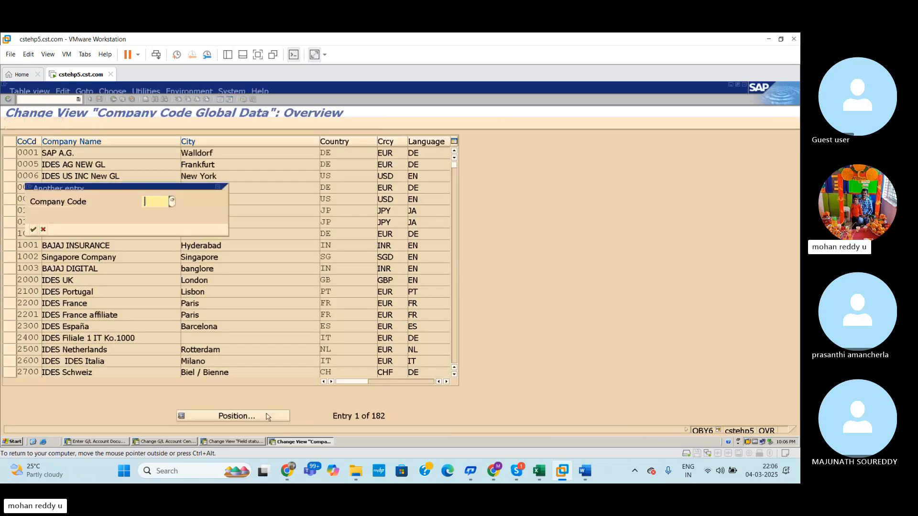
text(TSCR)
key(Return)
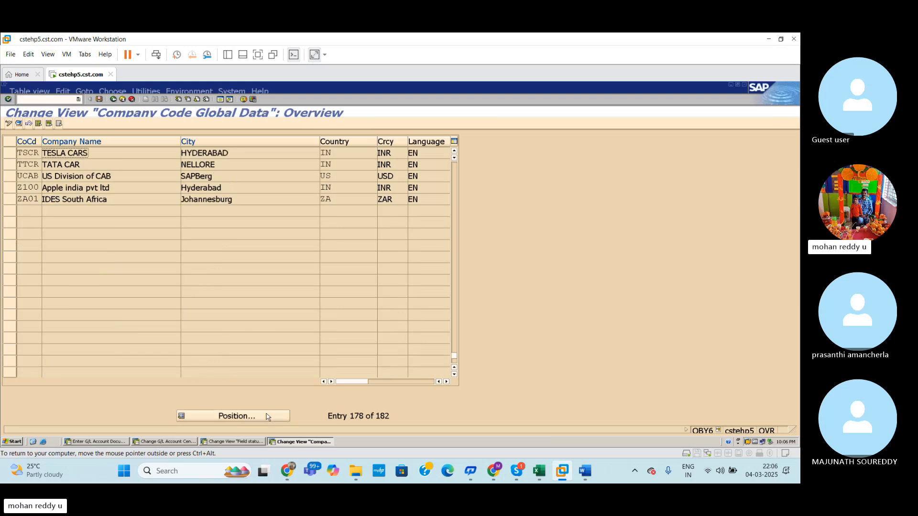
double_click(37, 153)
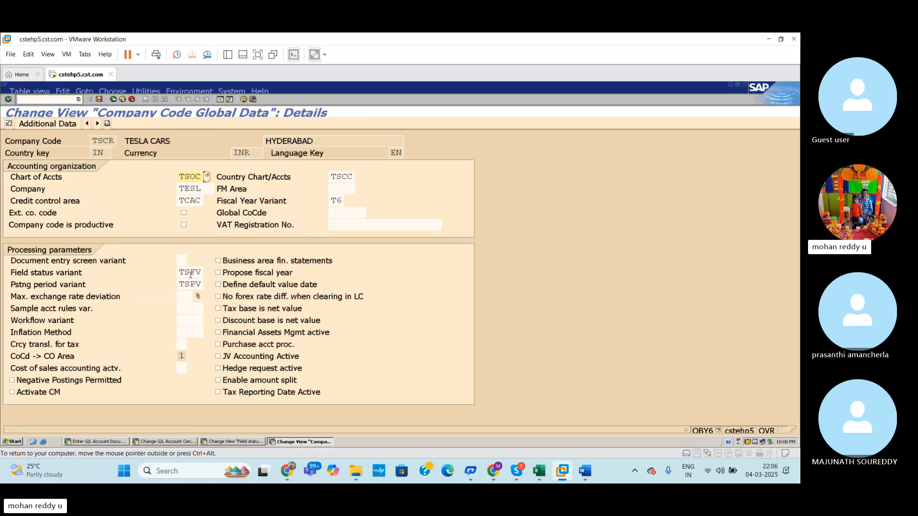
Step: Return to the OBC4 session and open field status group G001 of variant TSFV
key(alt+Tab)
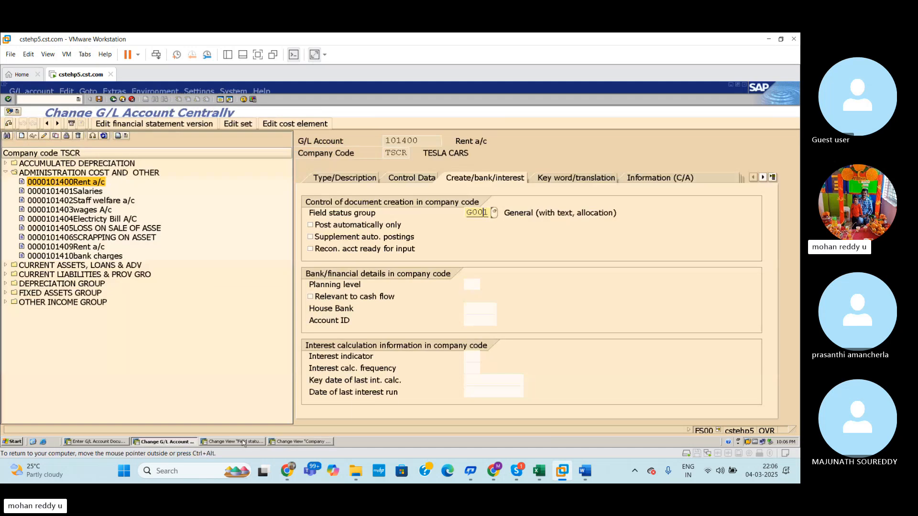
click(242, 442)
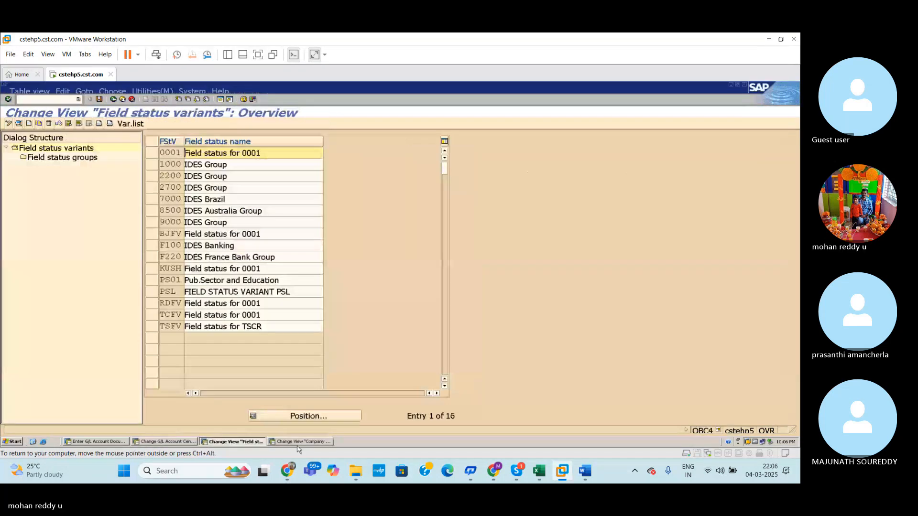
click(152, 326)
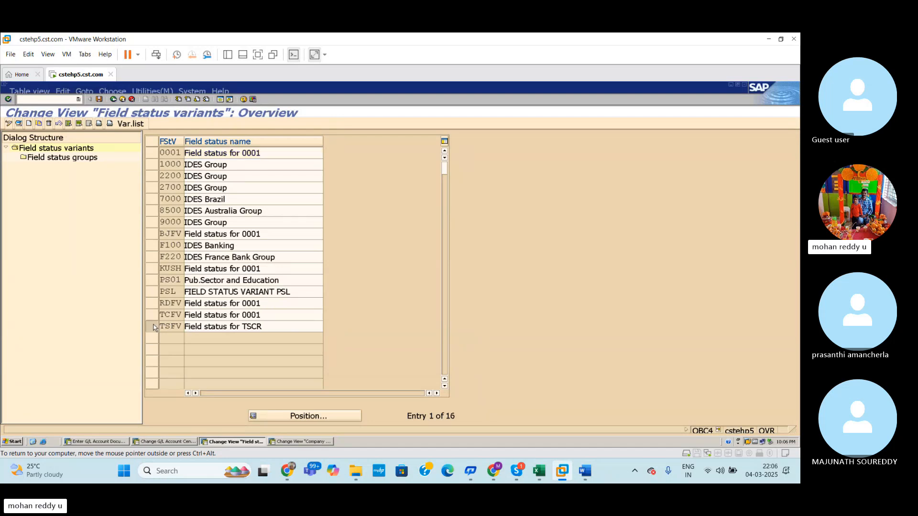
click(77, 163)
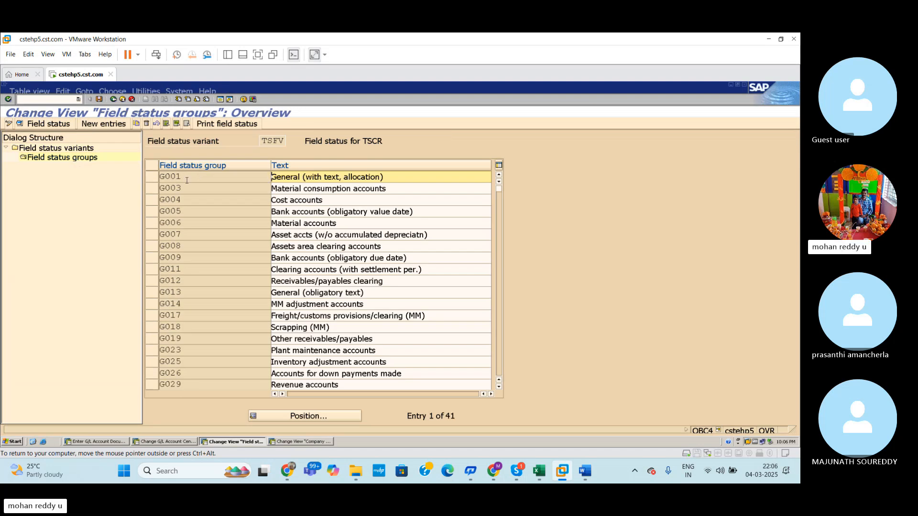
double_click(187, 180)
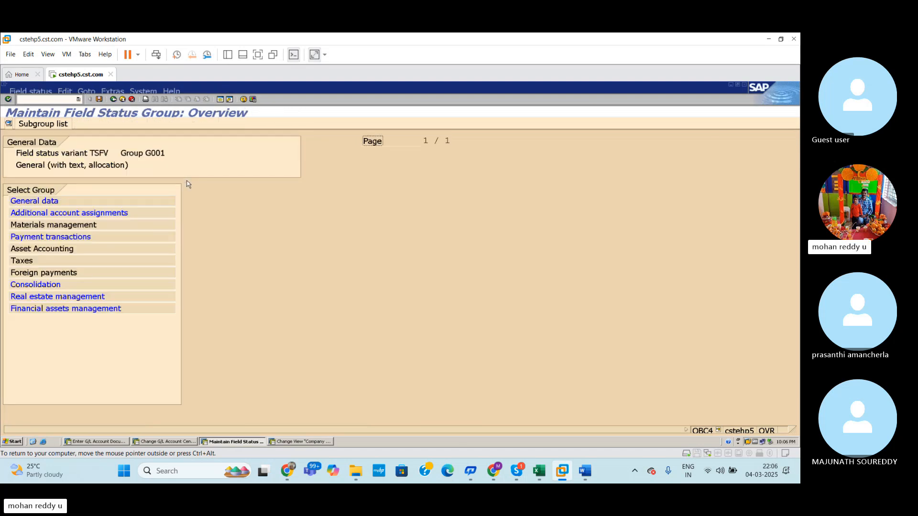
Step: Check the Req. Entry setting for Text in group G001's General data and return to the G/L document entry
click(60, 205)
double_click(60, 204)
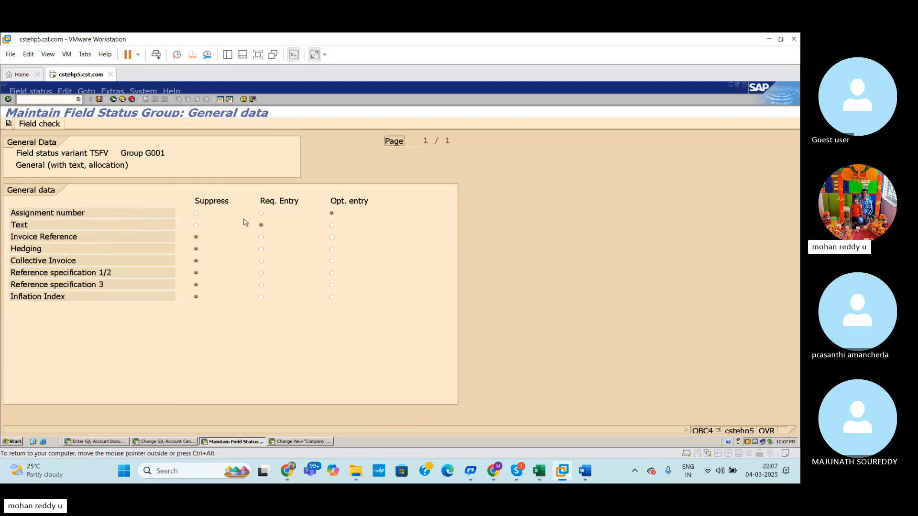
click(261, 226)
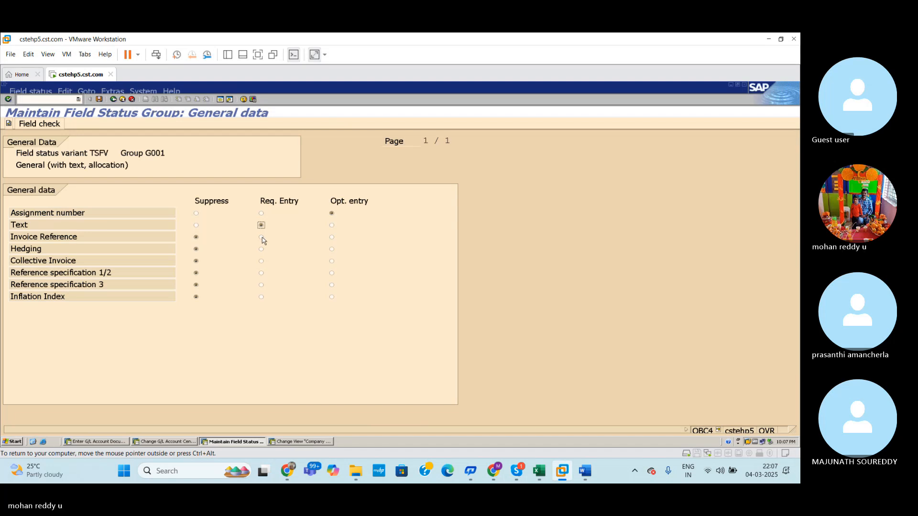
click(114, 444)
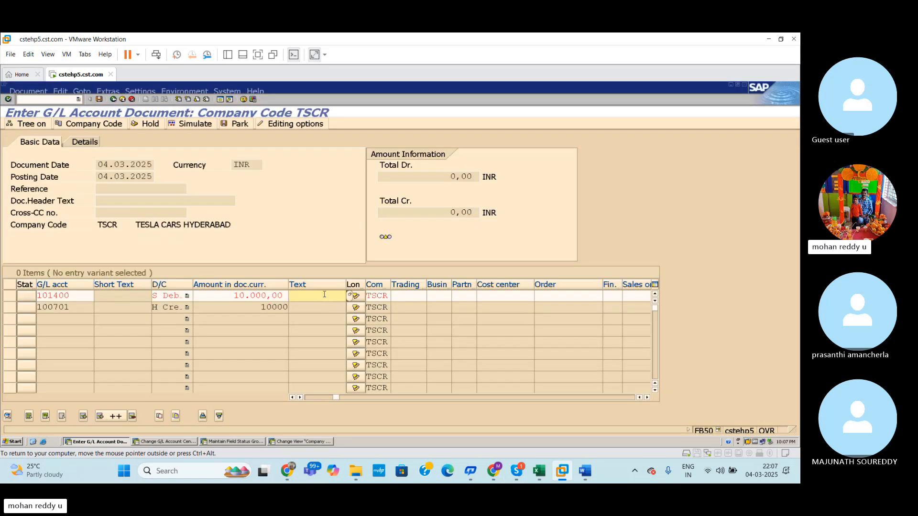
Step: Enter RENT as the text of the rent line item and validate the entry
text(RENT)
key(Return)
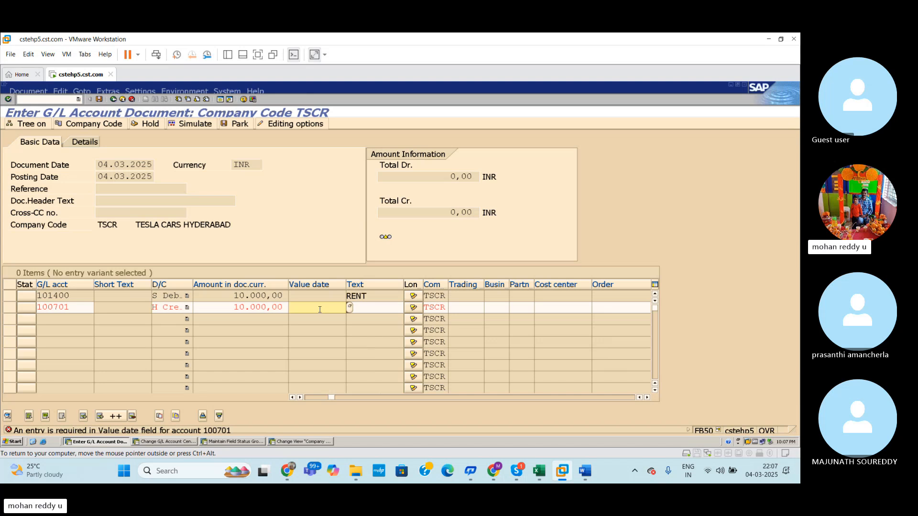
Step: Leave group G001's General data and display AXIS BANK A/C 100701 in the G/L account master session to check its field status group
key(alt+Tab)
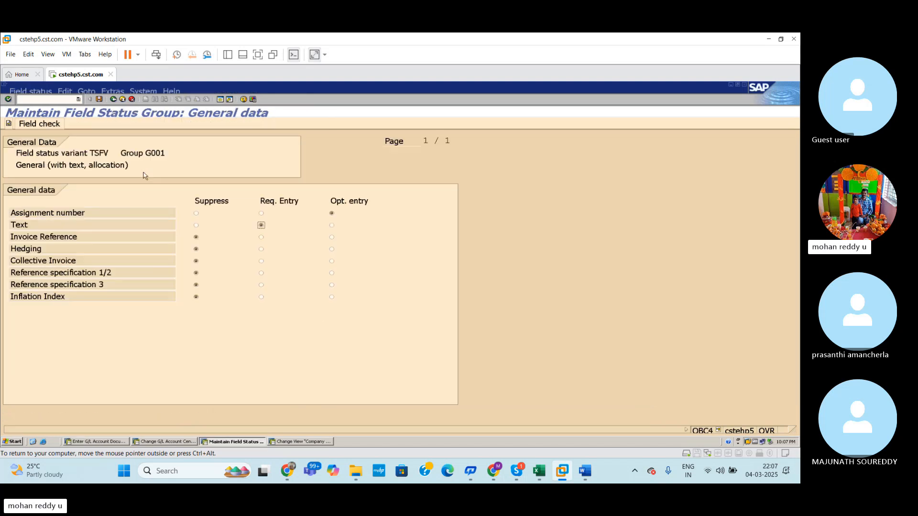
click(114, 99)
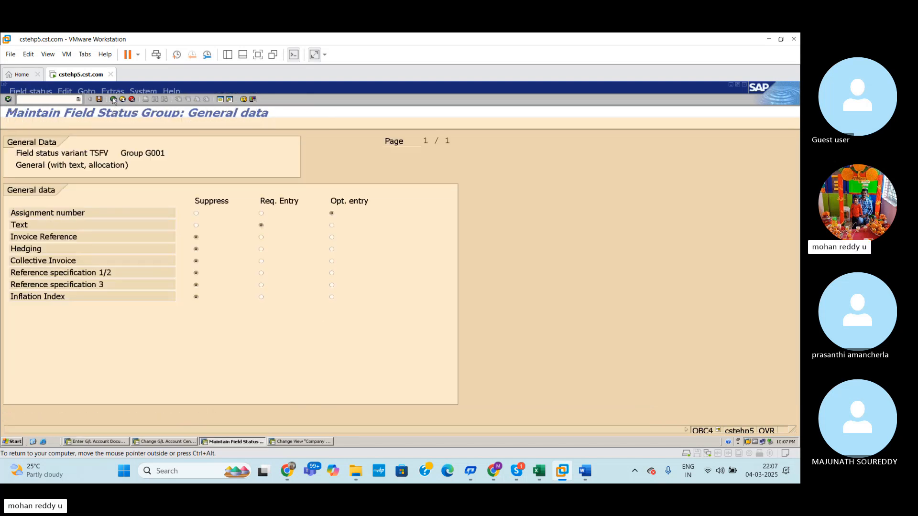
click(160, 442)
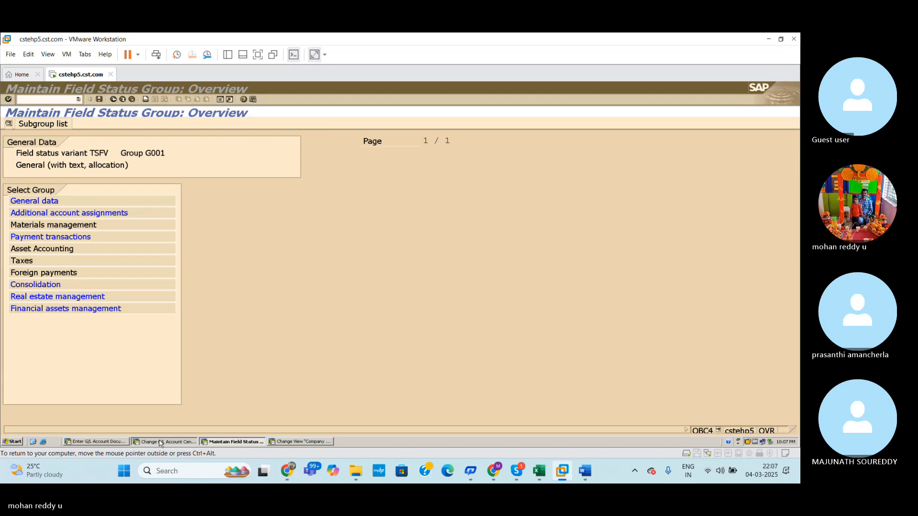
click(8, 173)
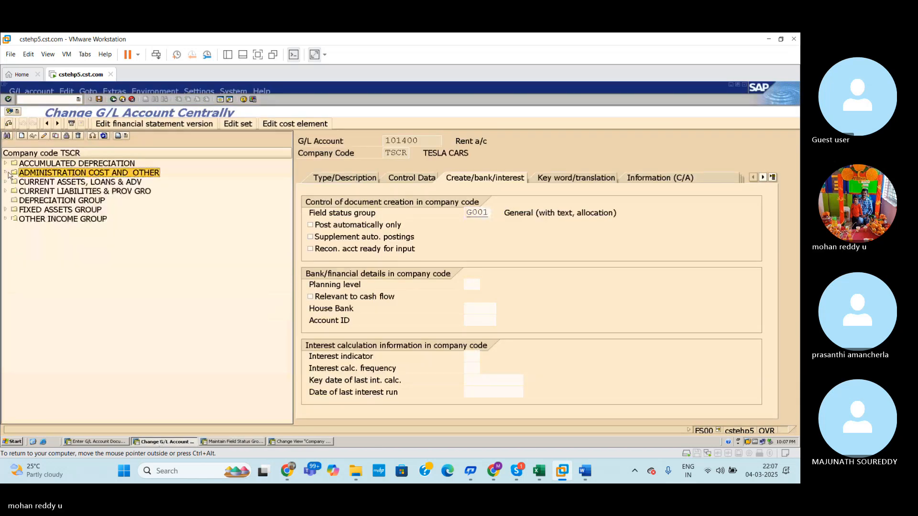
click(5, 183)
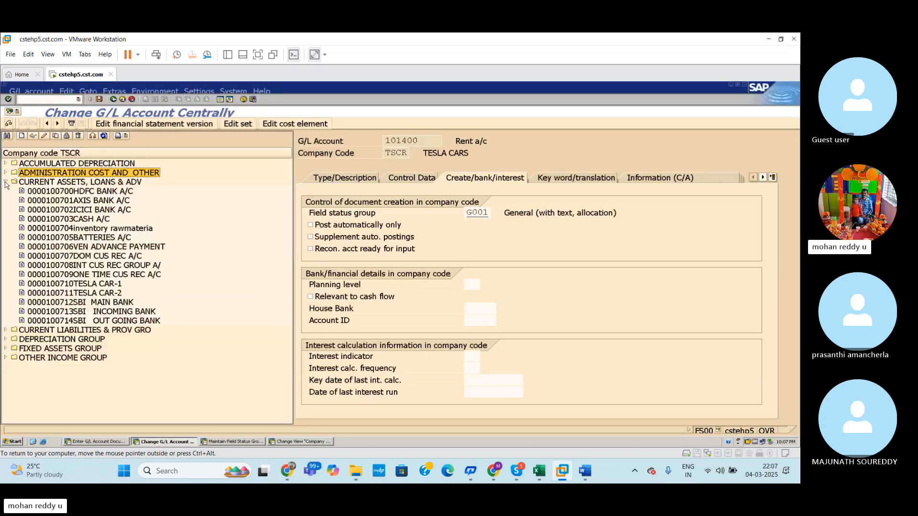
click(38, 201)
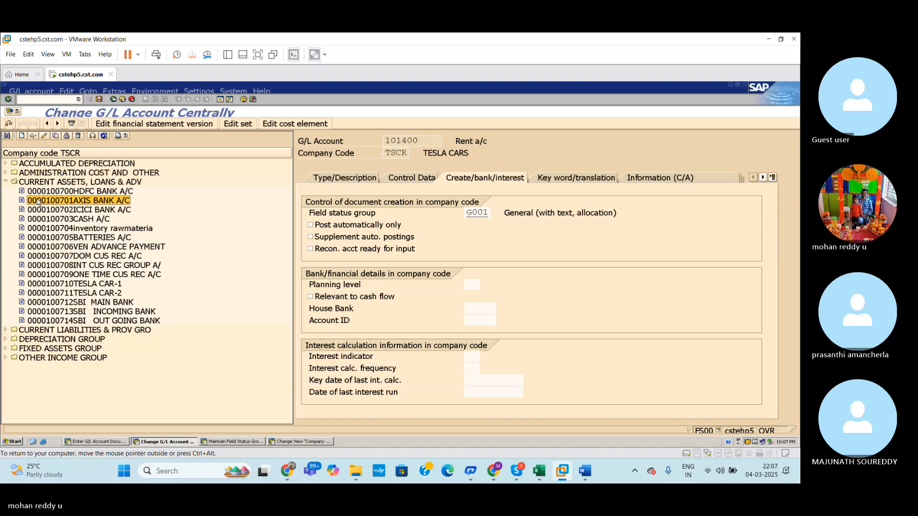
click(45, 136)
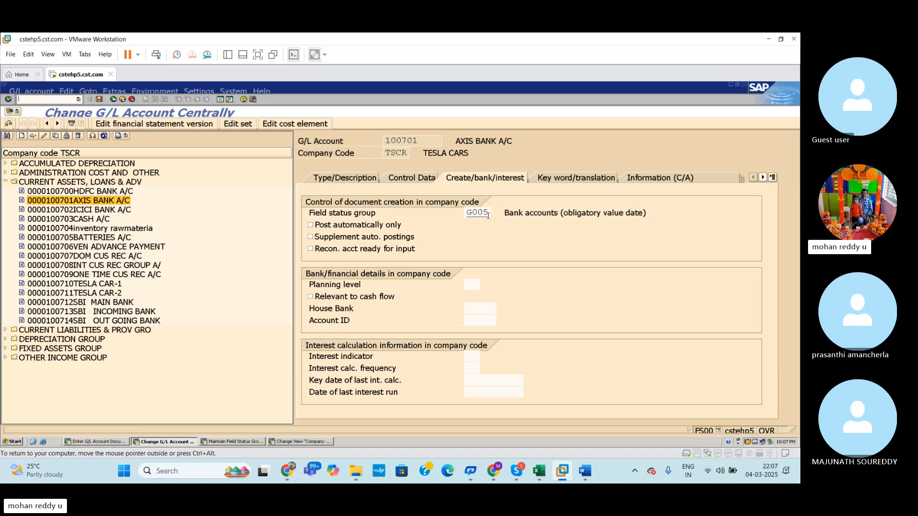
Step: Open field status group G005 of variant TSFV in the OBC4 session and check its General data settings
click(232, 442)
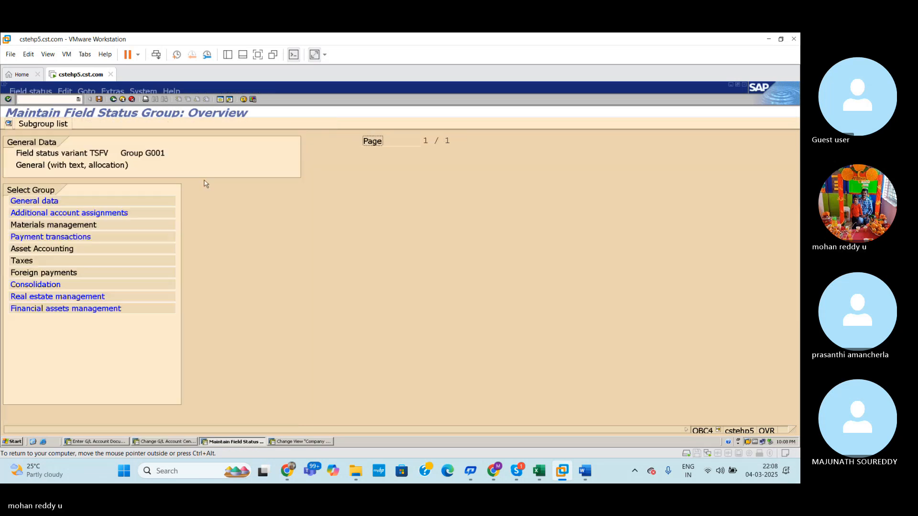
click(114, 100)
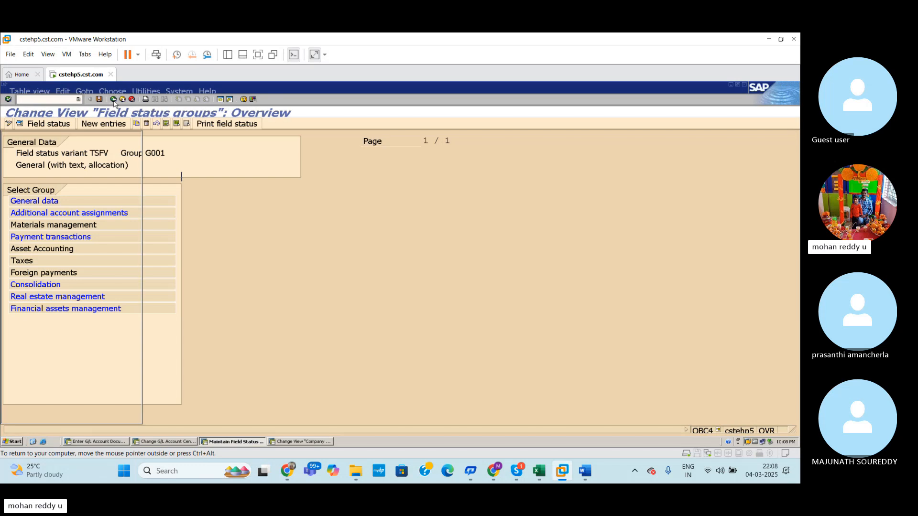
double_click(232, 210)
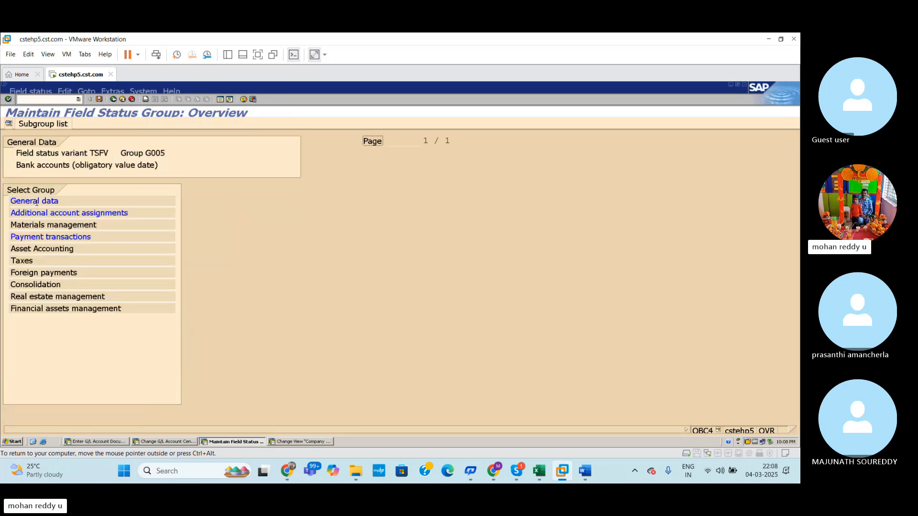
double_click(37, 205)
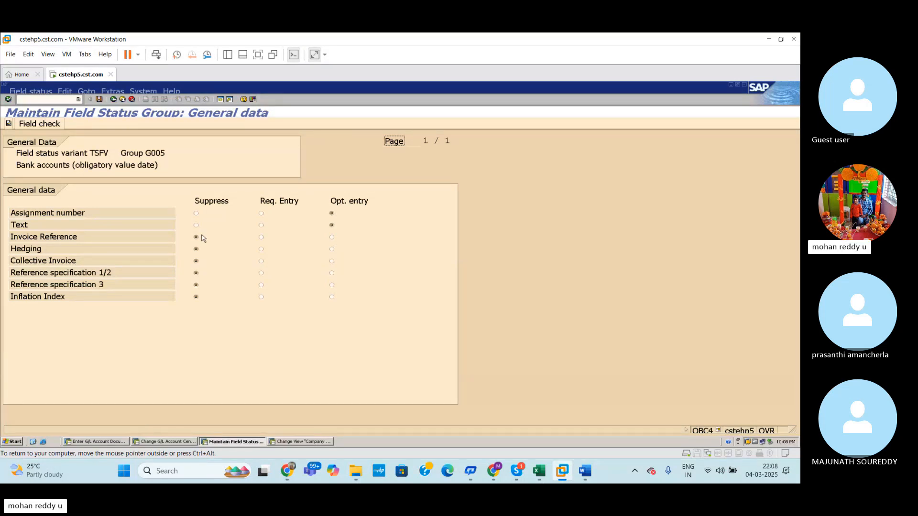
click(113, 100)
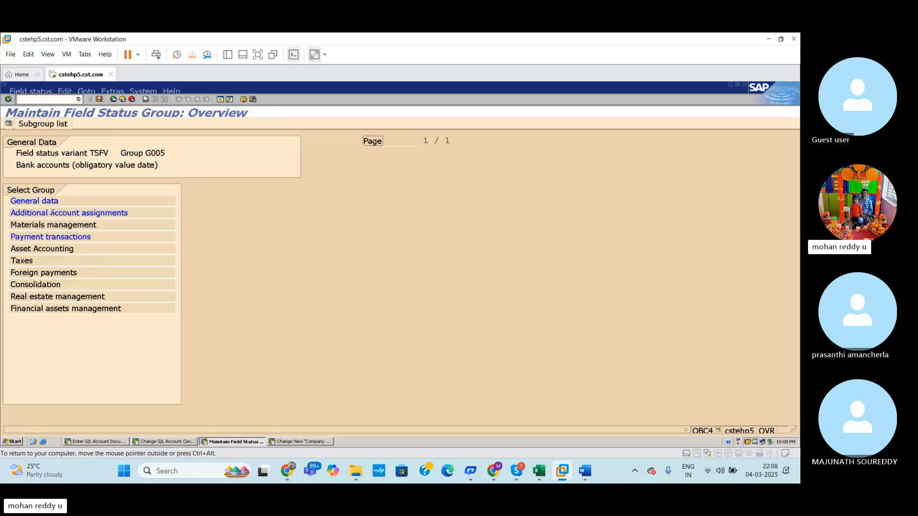
Step: Check group G005's Additional account assignments and Materials management settings for the Value date field
double_click(52, 213)
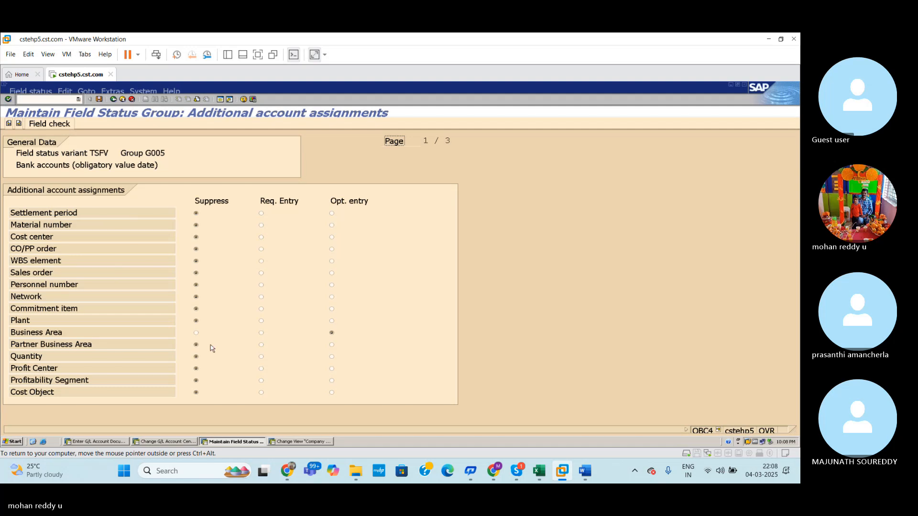
click(114, 99)
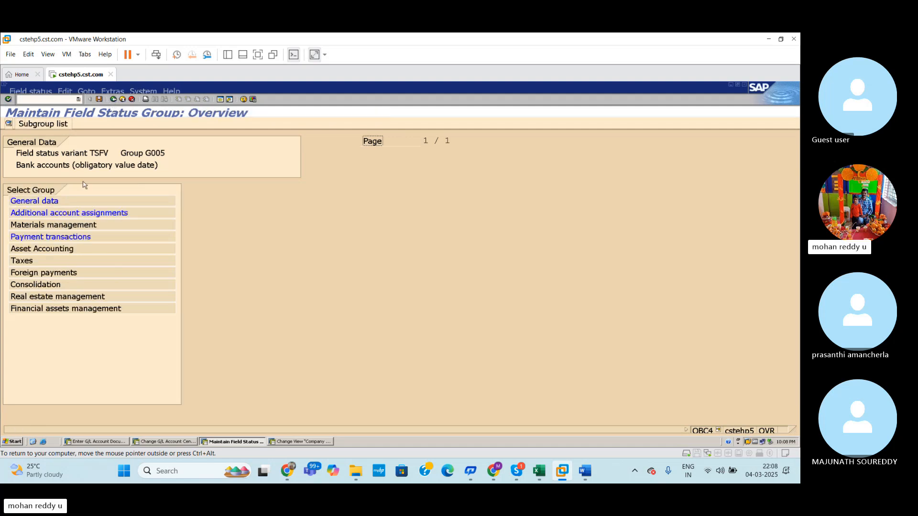
double_click(65, 225)
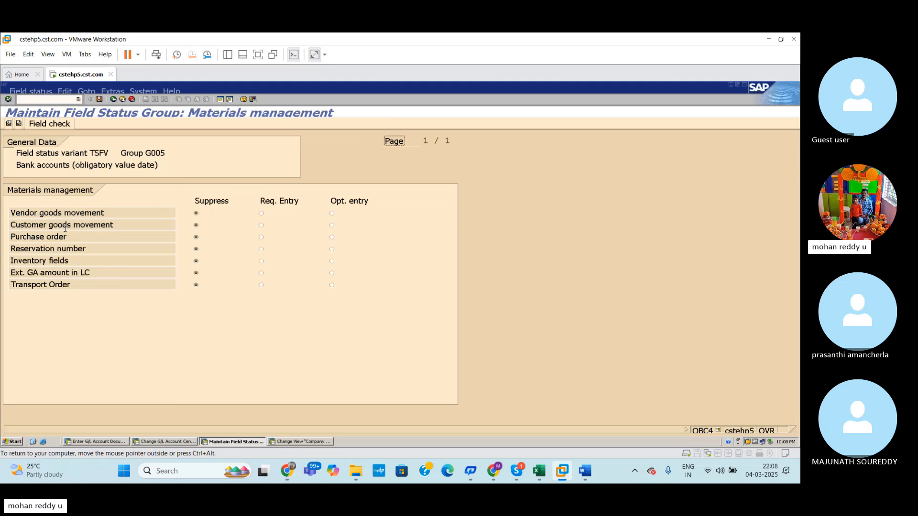
click(113, 99)
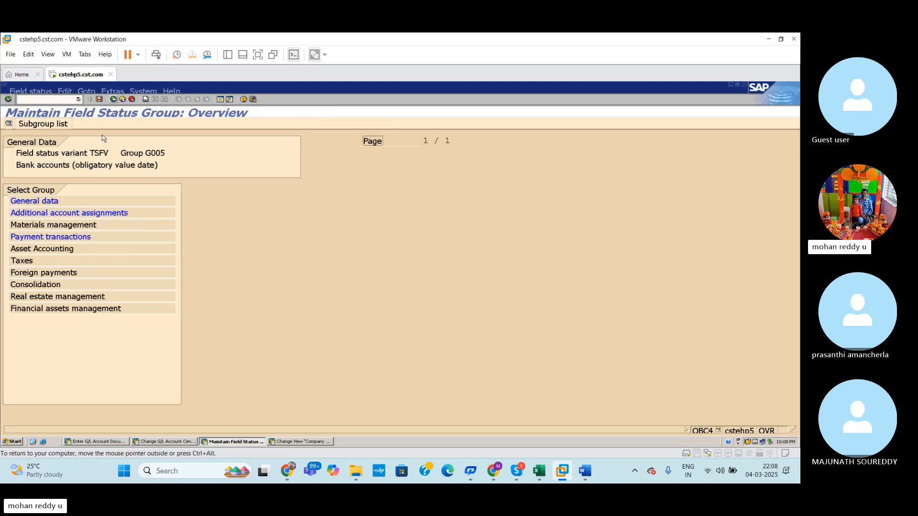
Step: Check the Req. Entry setting for Value date in group G005's Payment transactions and return to the G/L document entry
double_click(58, 238)
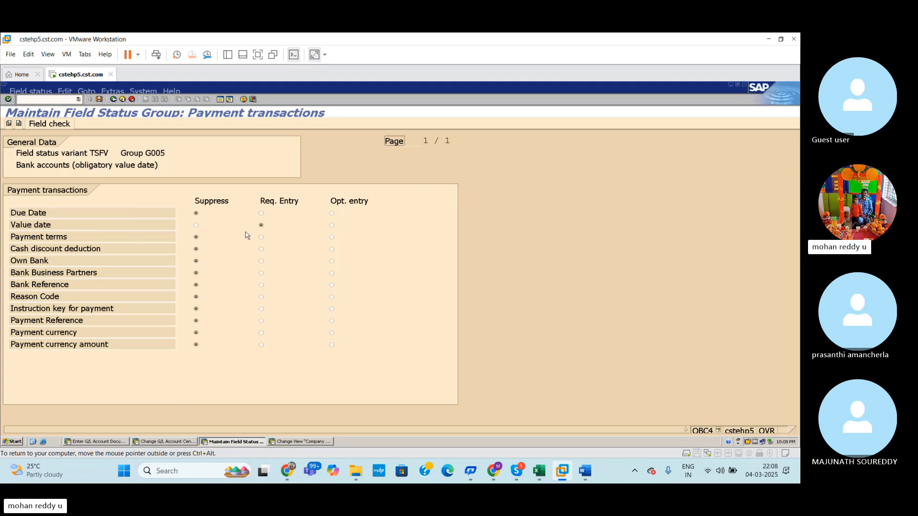
click(261, 225)
key(alt+Tab)
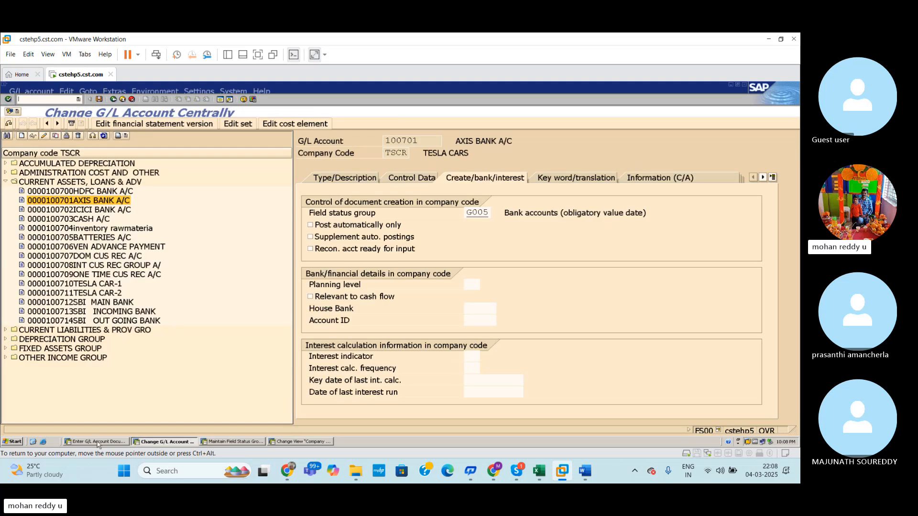
click(98, 442)
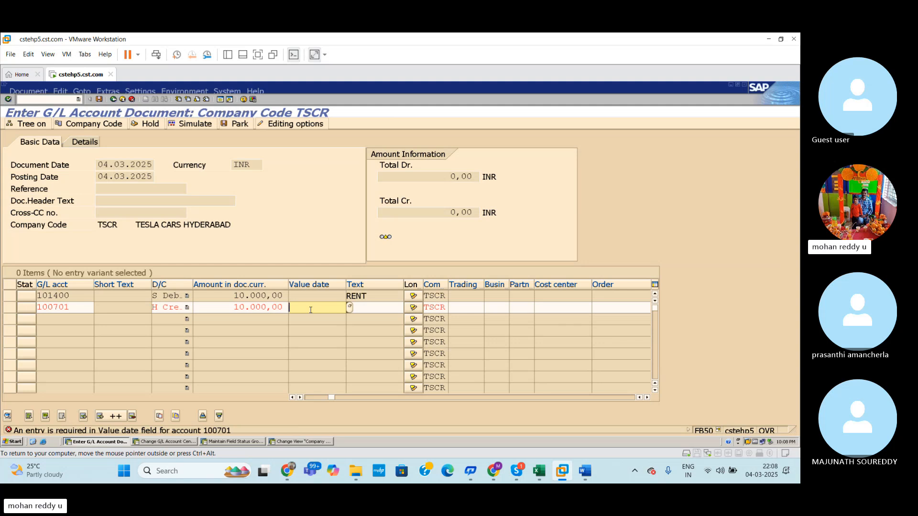
Step: Enter 04.03.2025 as the value date of the Axis Bank line and validate the document
text(04.03.2025)
key(Return)
key(Return)
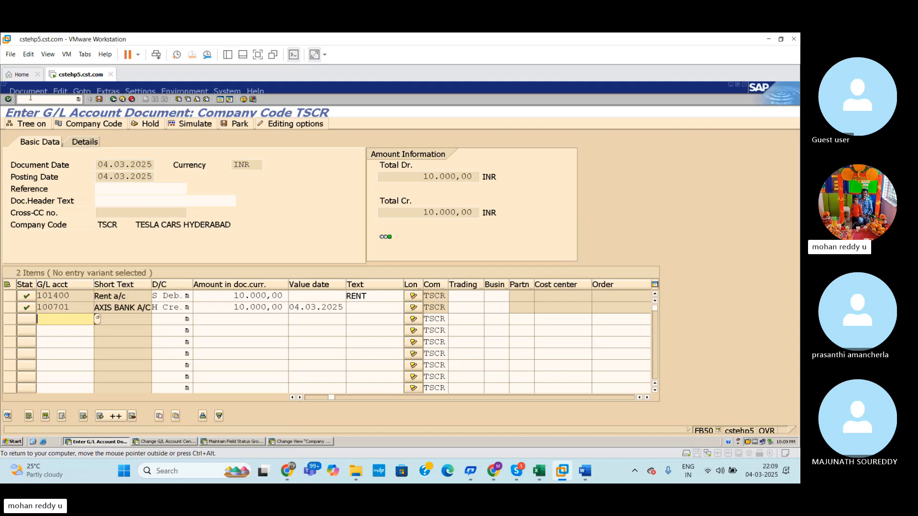
Step: Simulate the G/L account document and post it
click(29, 92)
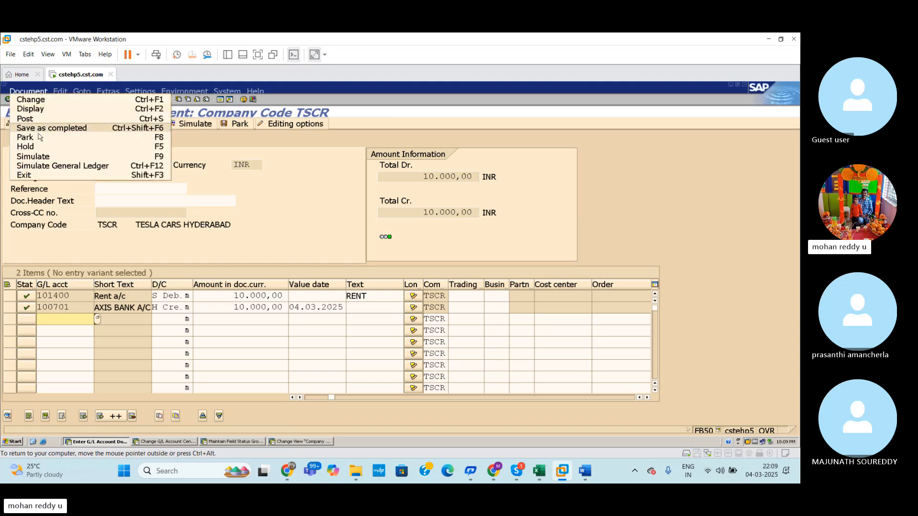
click(42, 157)
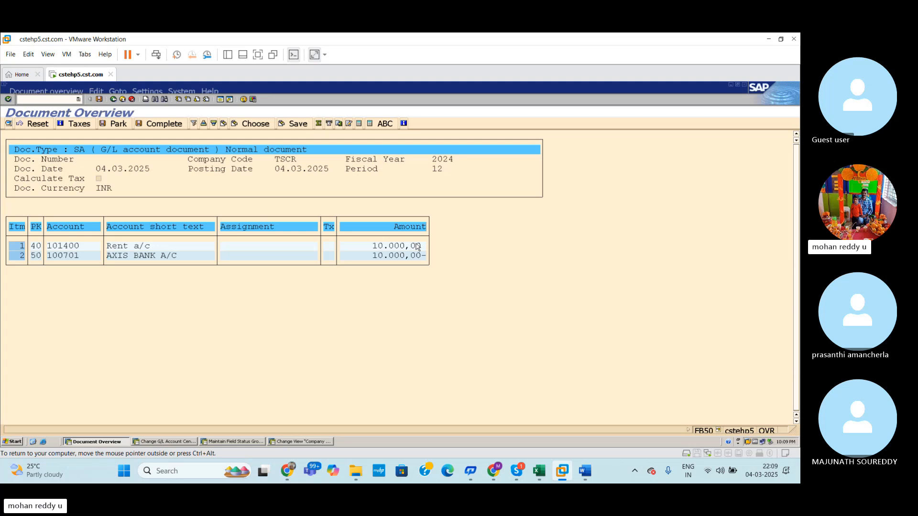
click(99, 100)
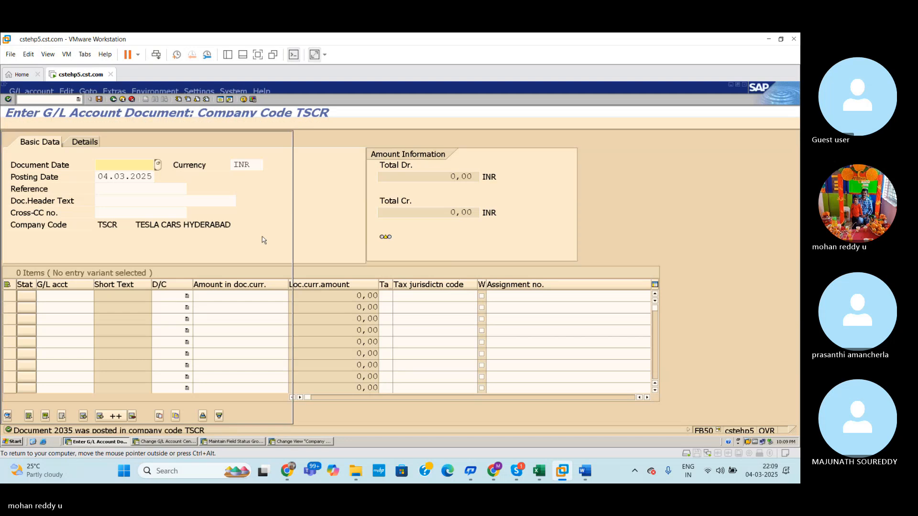
Step: Set Value date to Opt. entry in group G005's Payment transactions and save it under customizing request CSTK900175
click(163, 442)
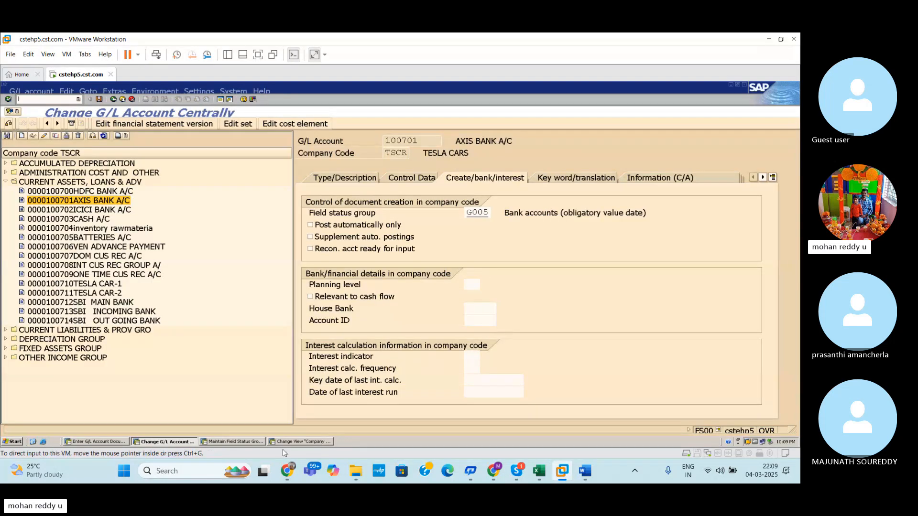
click(247, 447)
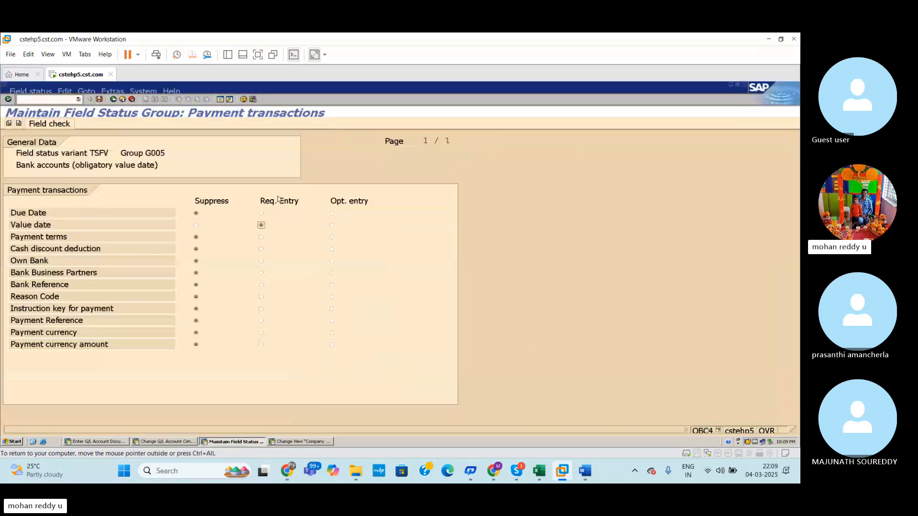
click(331, 228)
key(ctrl+s)
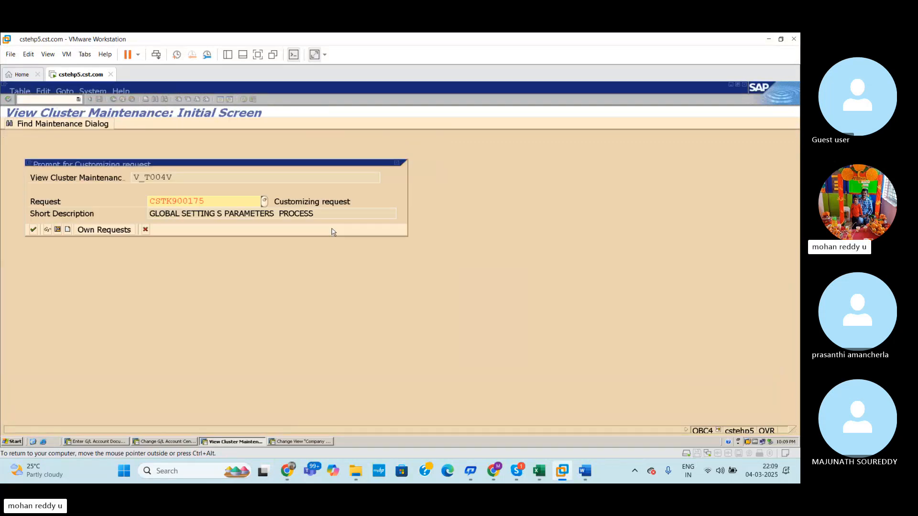
click(34, 234)
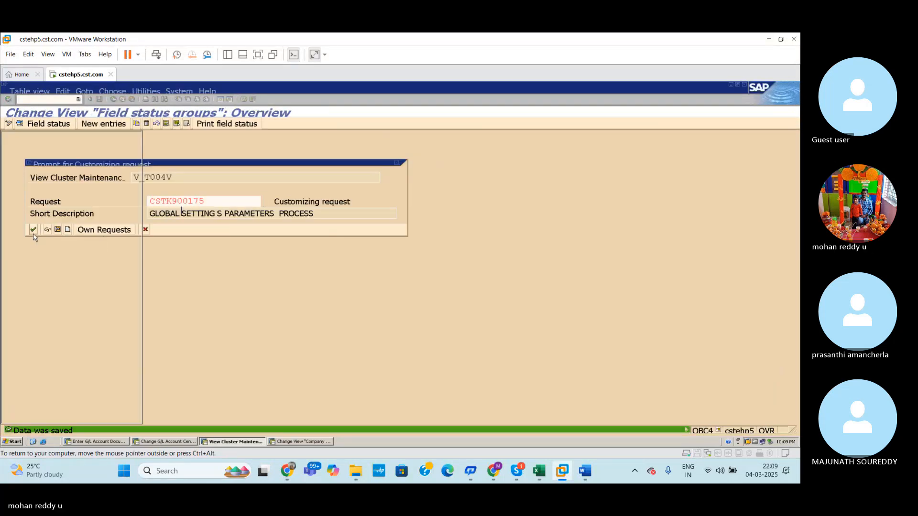
Step: Set Text to Opt. entry in group G001's General data, save the change, and return to the G/L document entry
double_click(196, 180)
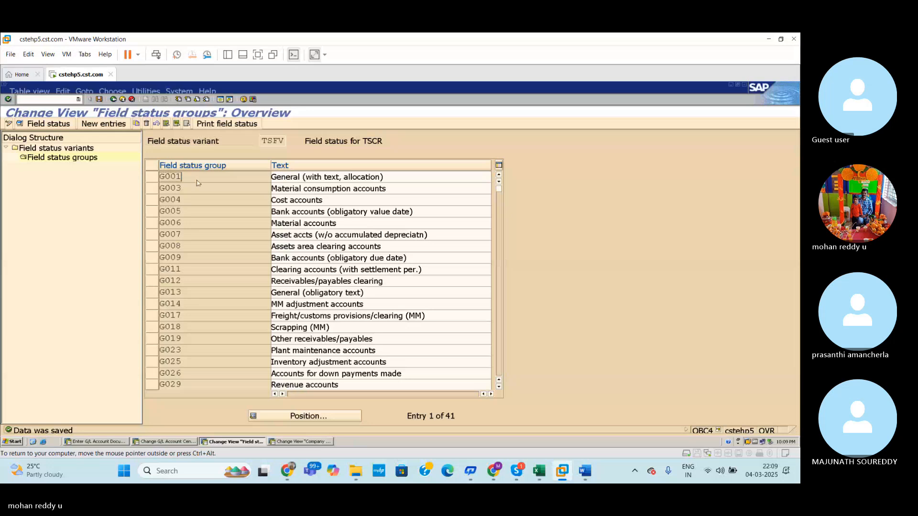
double_click(62, 203)
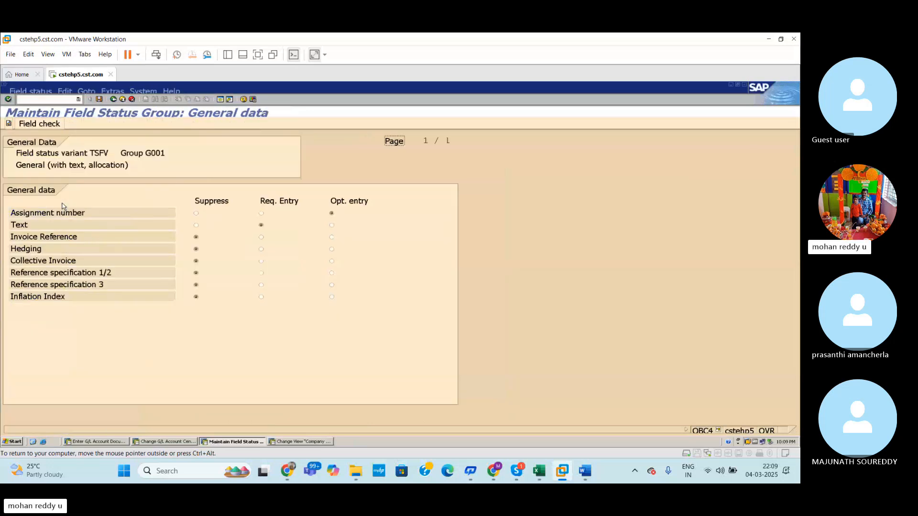
double_click(331, 225)
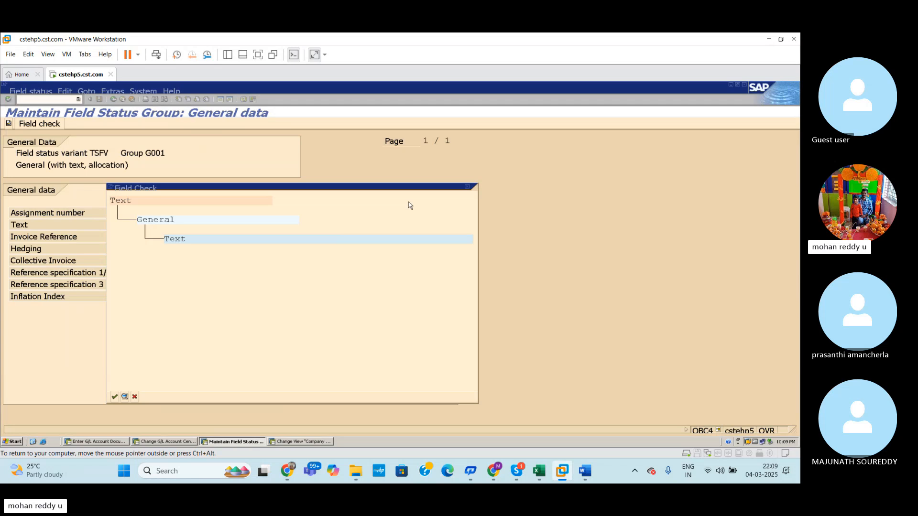
click(469, 187)
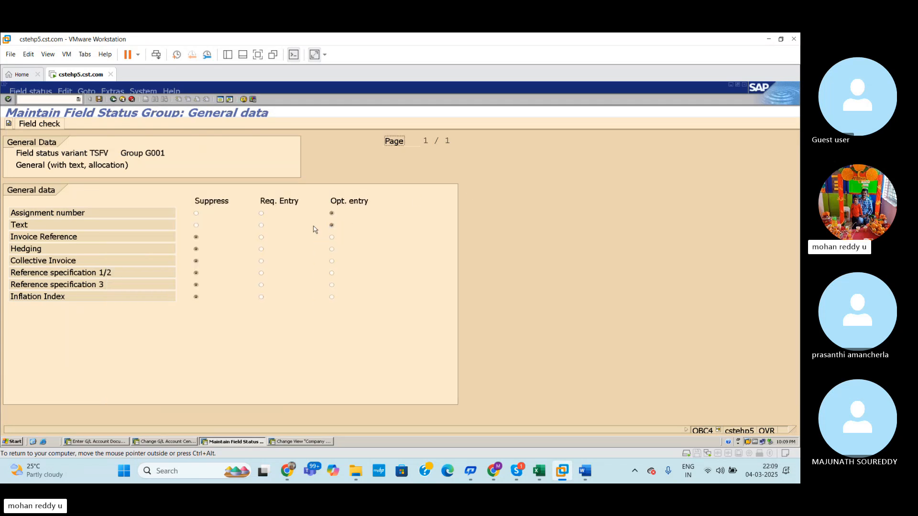
click(99, 99)
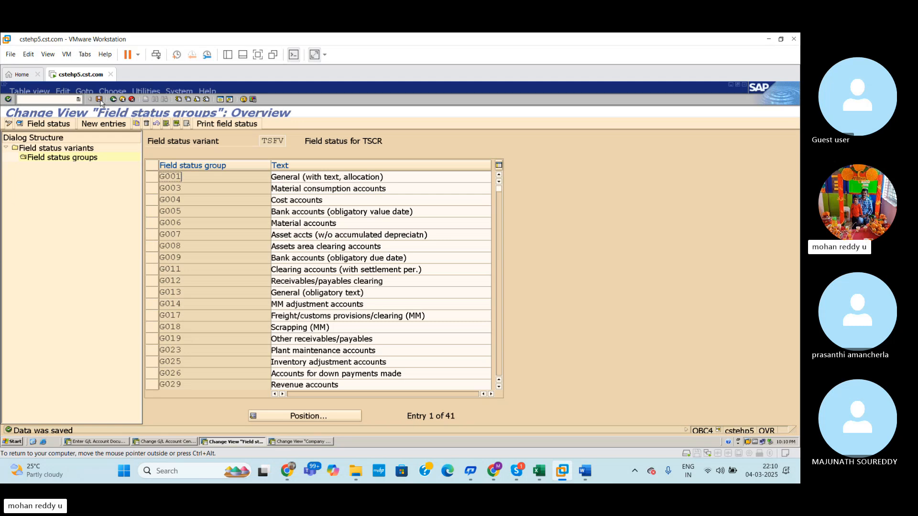
click(100, 100)
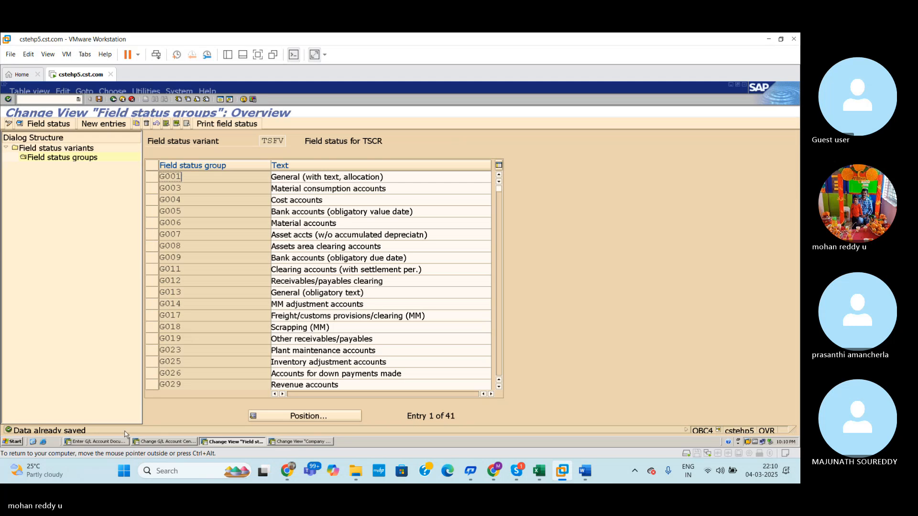
click(111, 443)
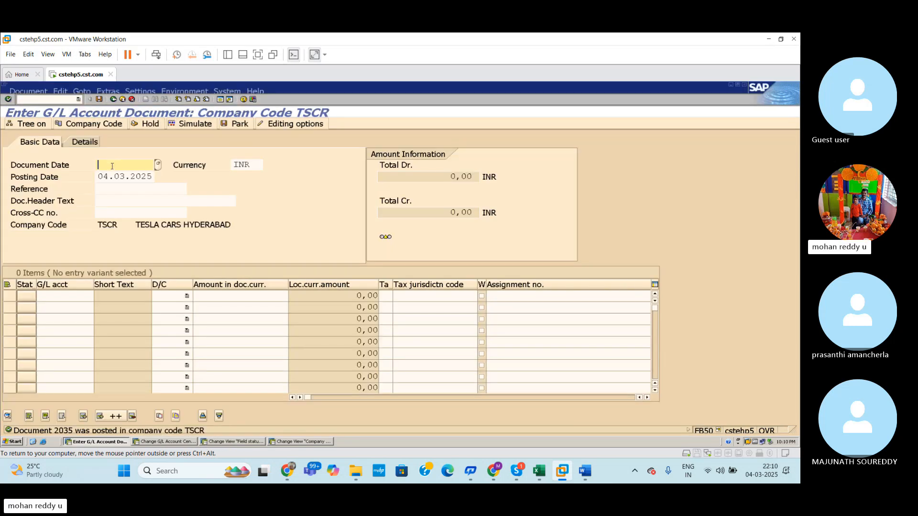
Step: Date the new G/L document 04.03.2025 and enter Rent a/c (G/L account 101400) as a debit line of 50000
text(04.03.2025)
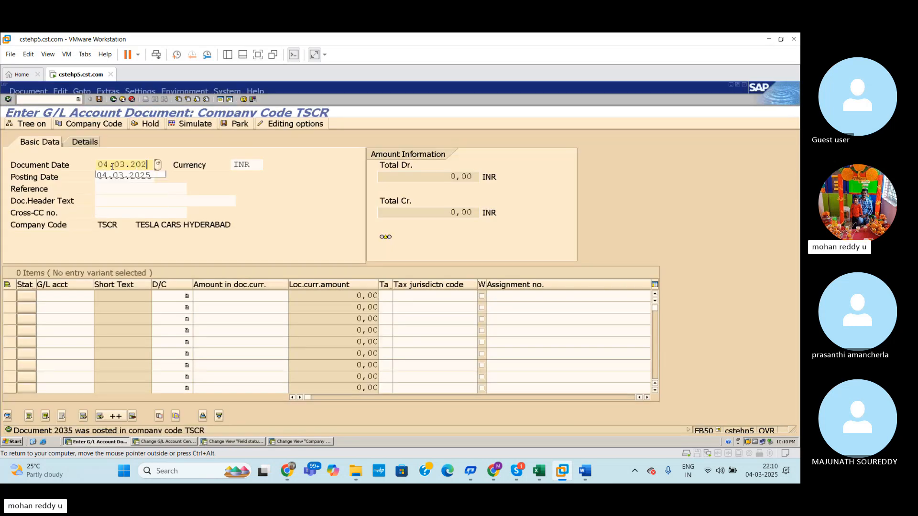
click(65, 296)
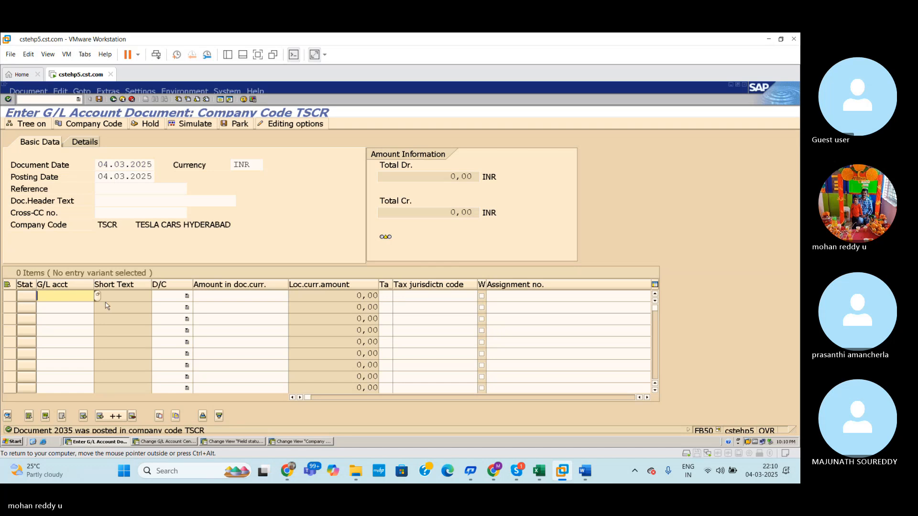
click(98, 298)
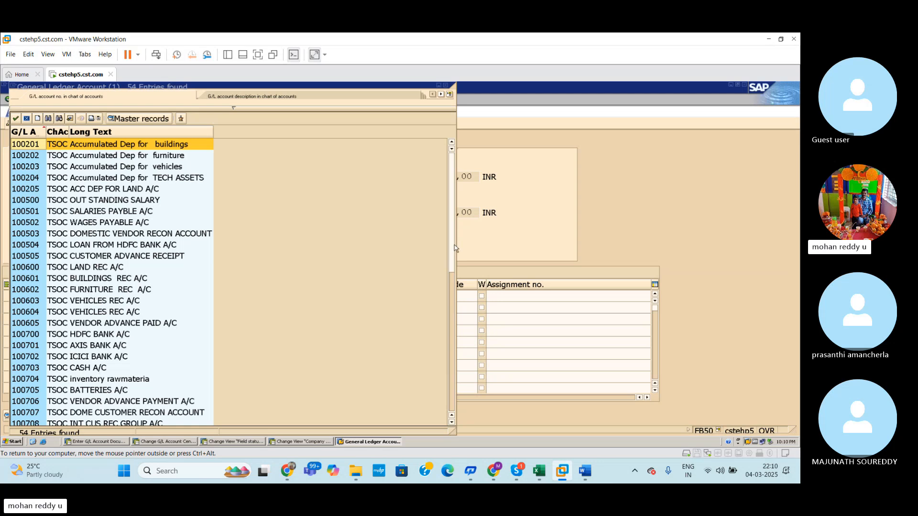
drag(454, 246, 455, 328)
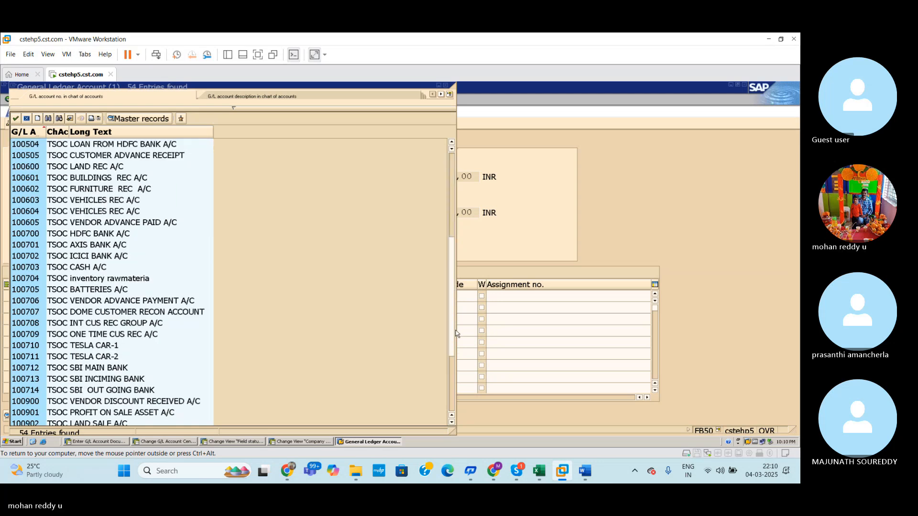
click(105, 403)
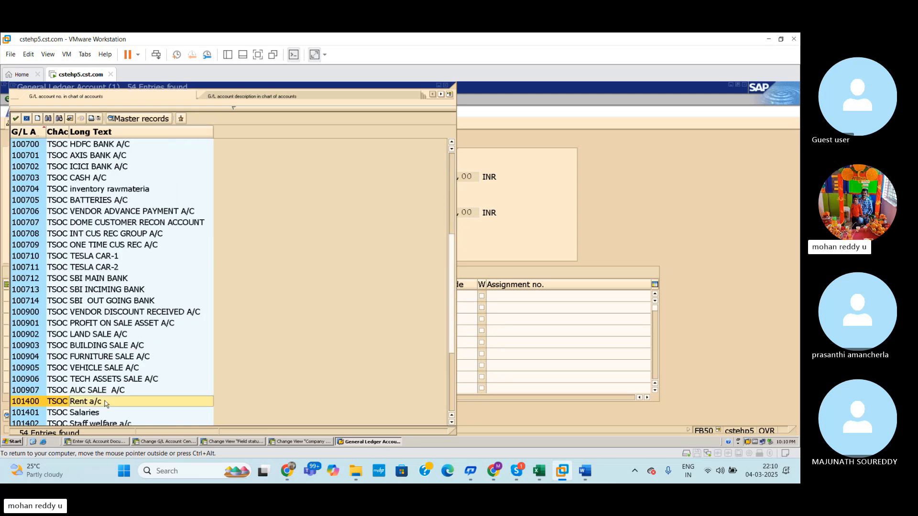
click(105, 403)
click(186, 297)
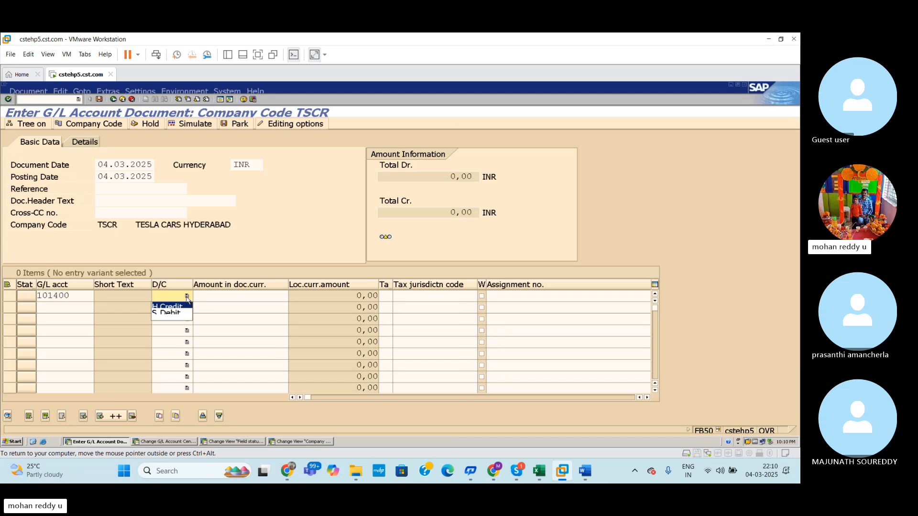
click(180, 313)
click(218, 293)
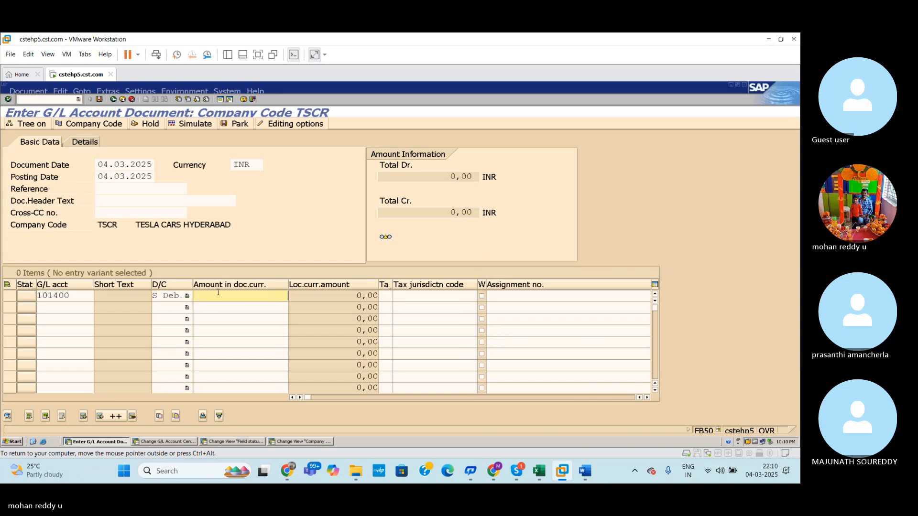
text(50000)
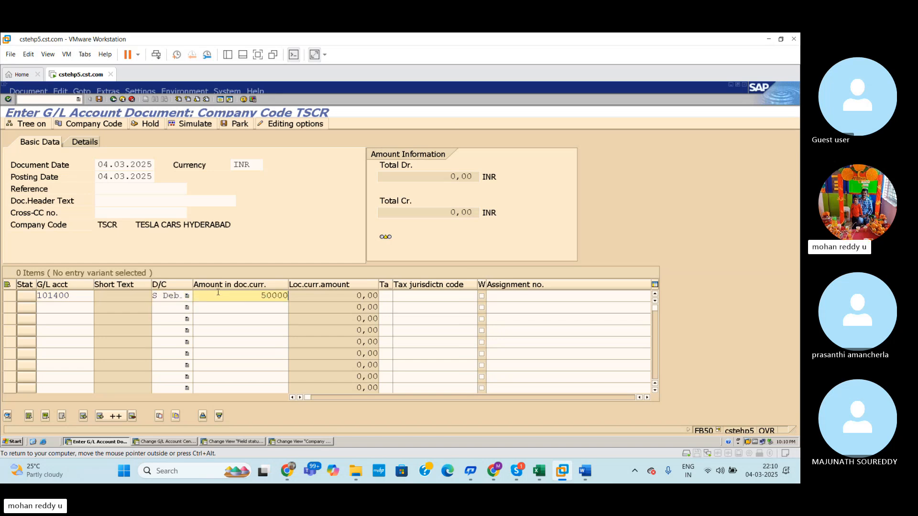
Step: Add AXIS BANK A/C (G/L account 100701) as a credit line of 50000 and validate the document
click(80, 308)
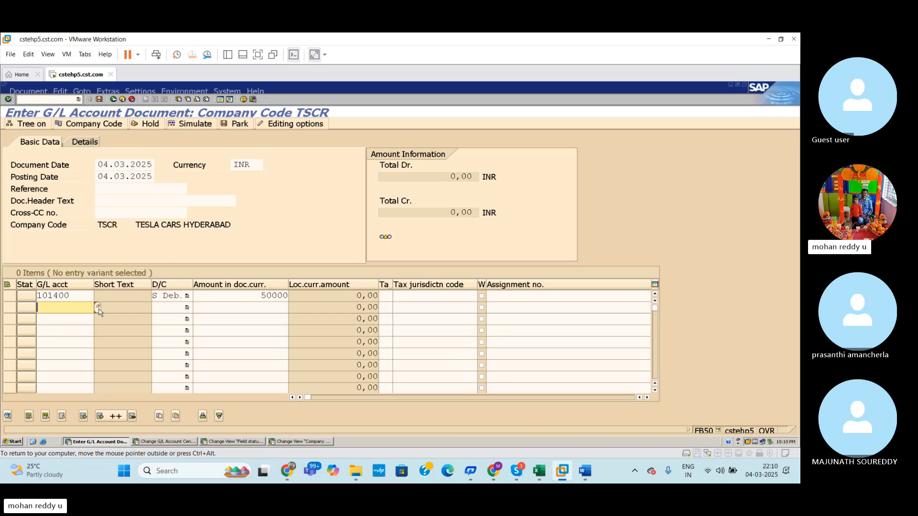
click(98, 307)
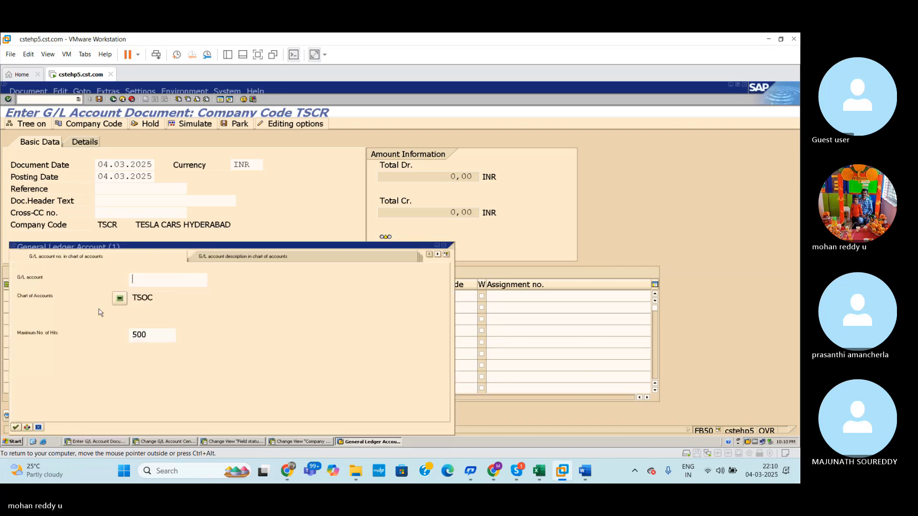
key(Return)
click(97, 346)
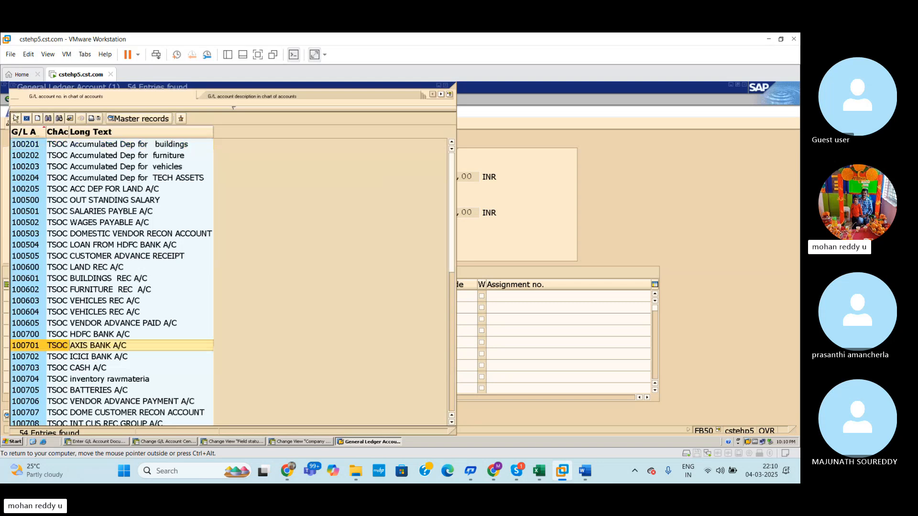
click(16, 119)
click(187, 308)
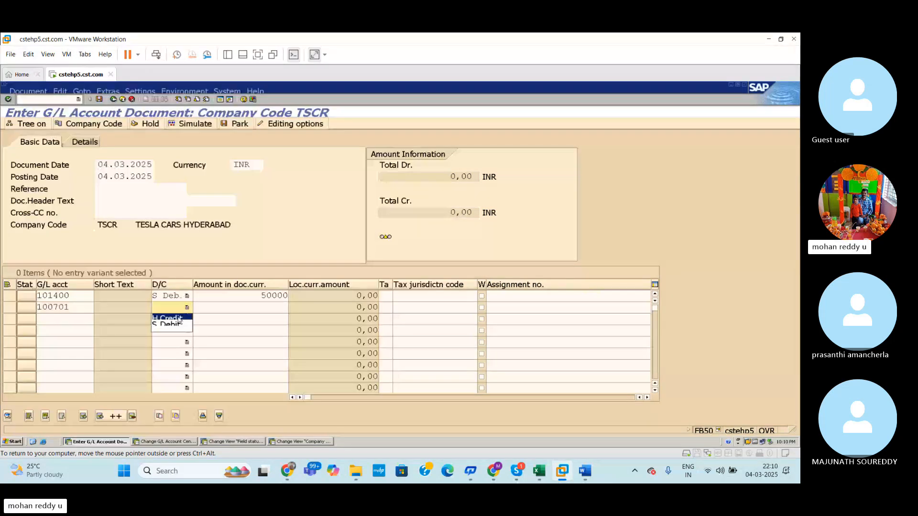
click(173, 325)
click(279, 312)
text(50000)
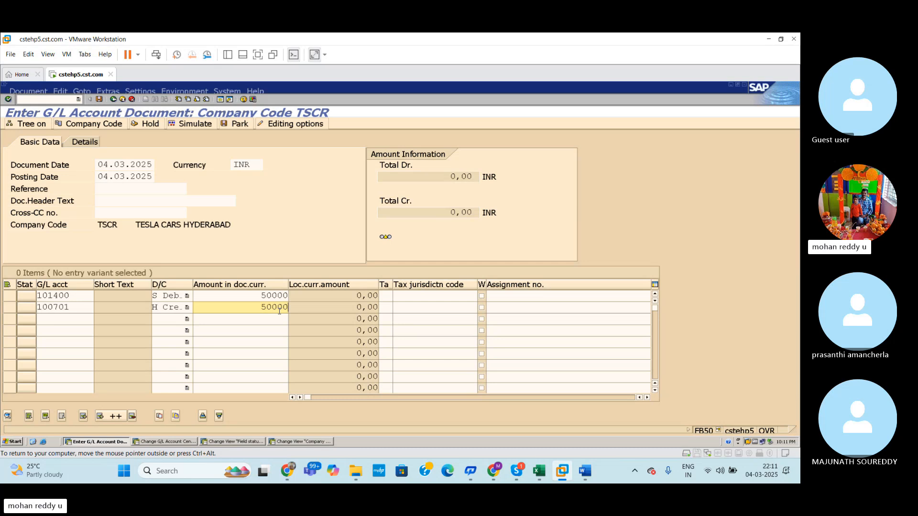
key(Return)
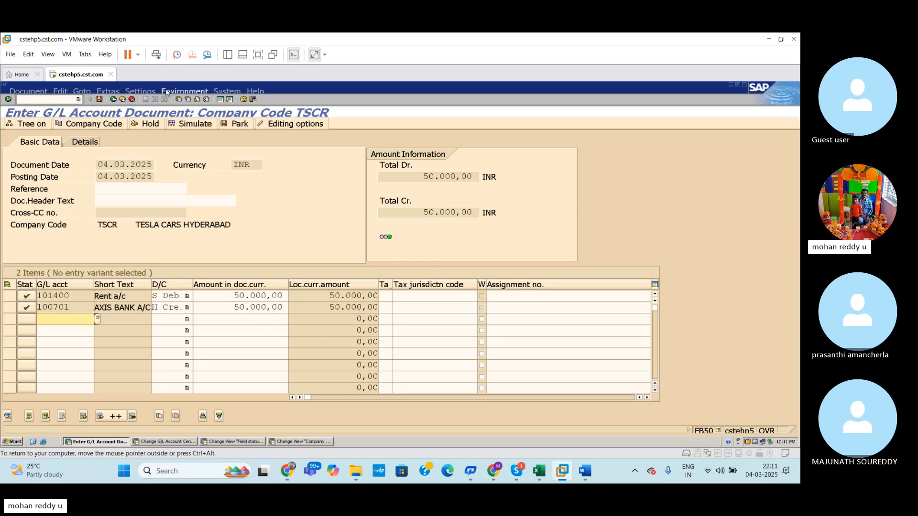
Step: Simulate the rent payment document from the Axis Bank account and post it
click(29, 91)
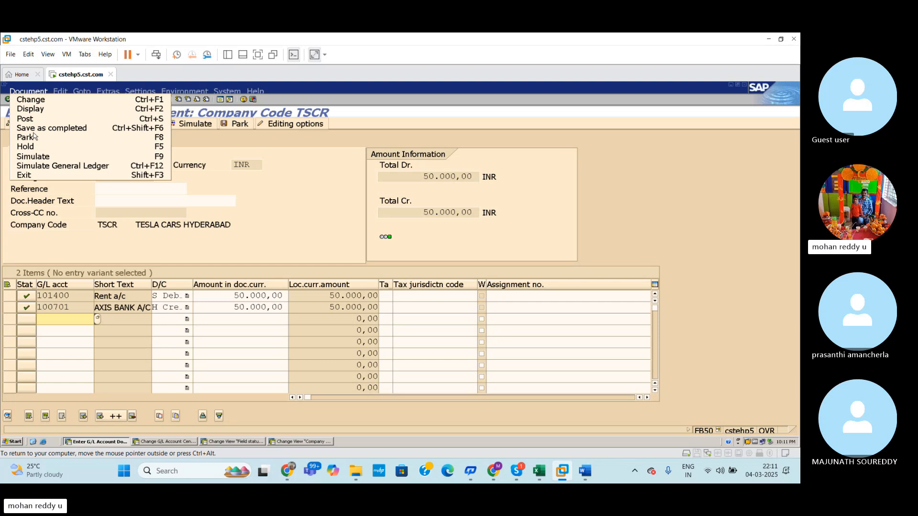
click(34, 156)
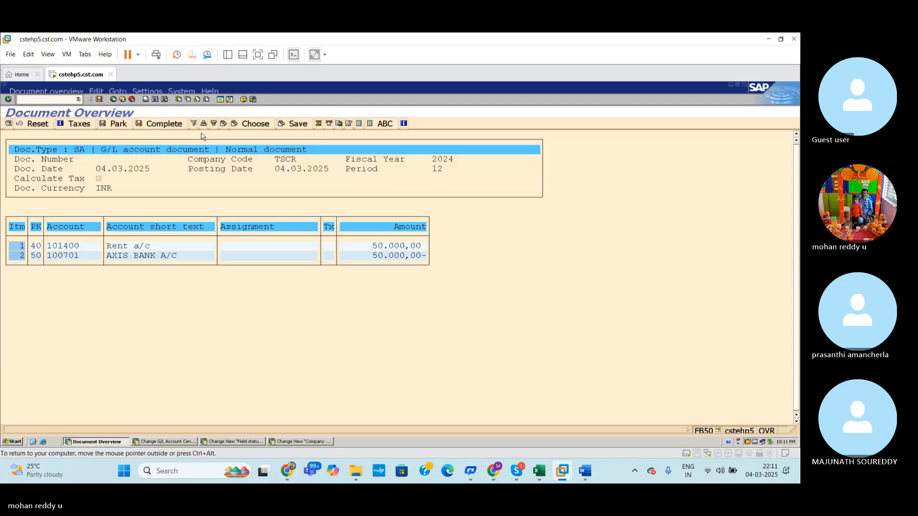
click(99, 99)
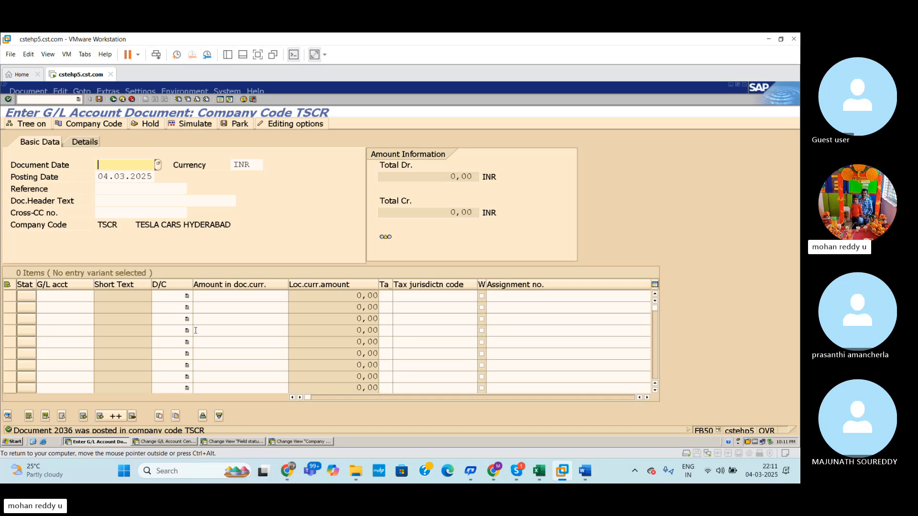
Step: Check the Axis Bank account's field status group, and review the Value date setting in group G005's Payment transactions
click(232, 441)
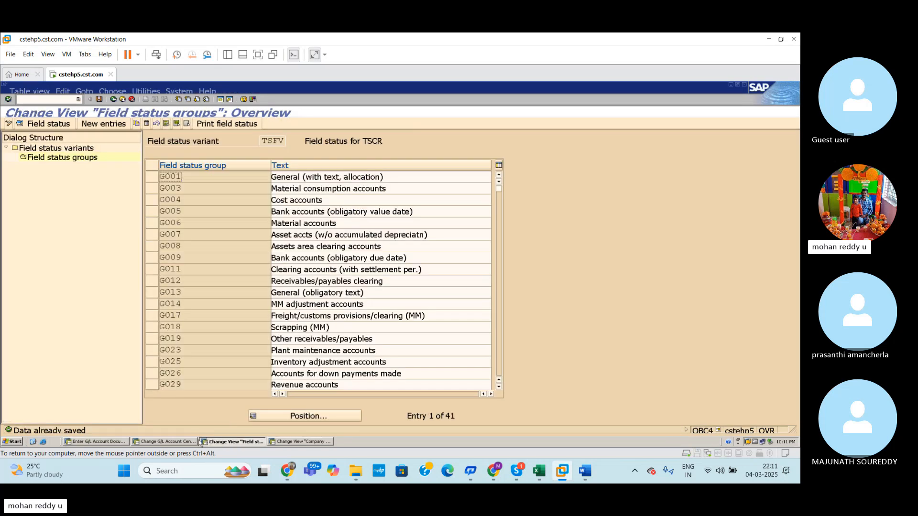
click(164, 443)
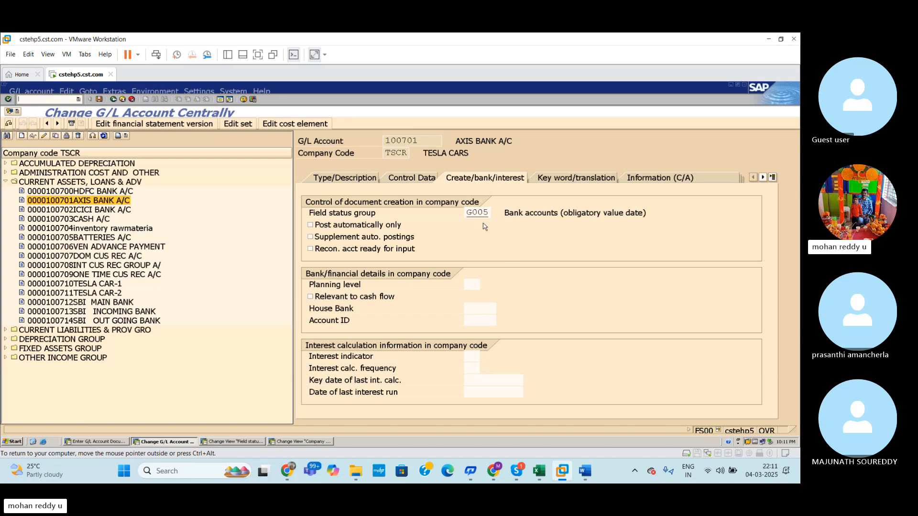
click(242, 443)
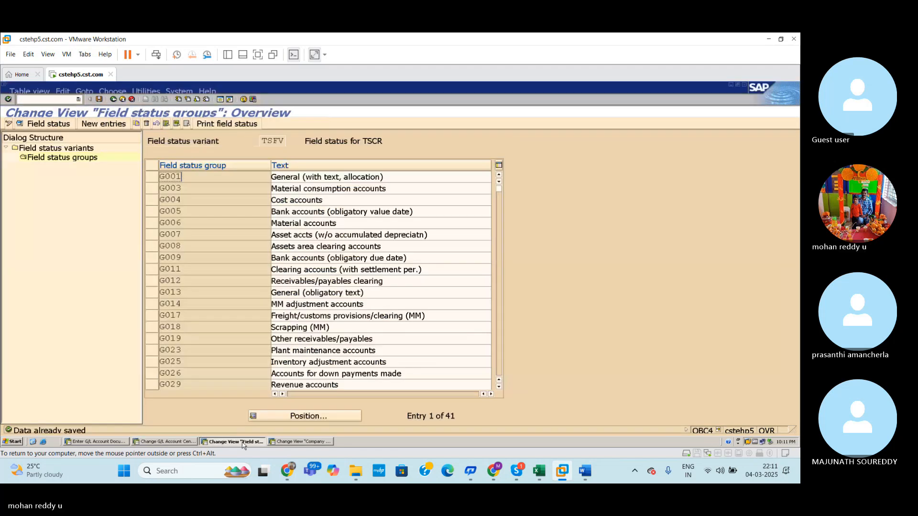
double_click(201, 214)
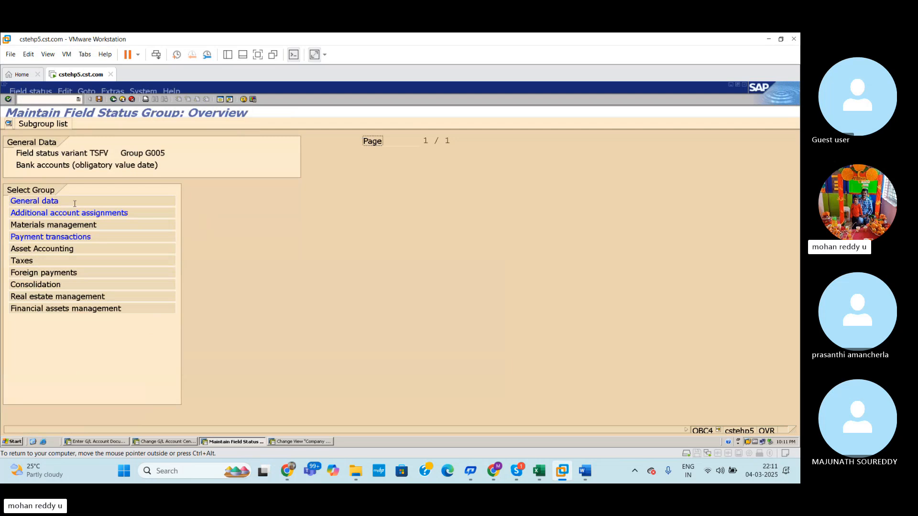
click(83, 239)
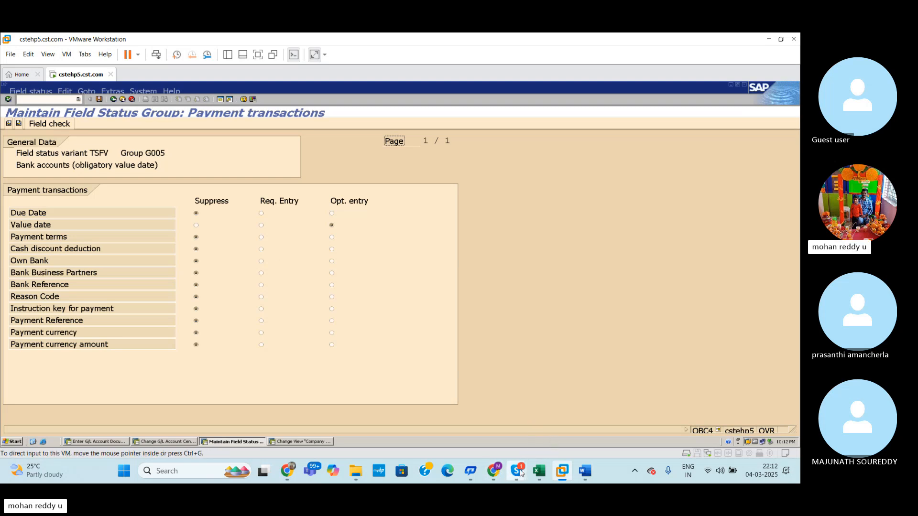
mouse_move(520, 472)
click(498, 425)
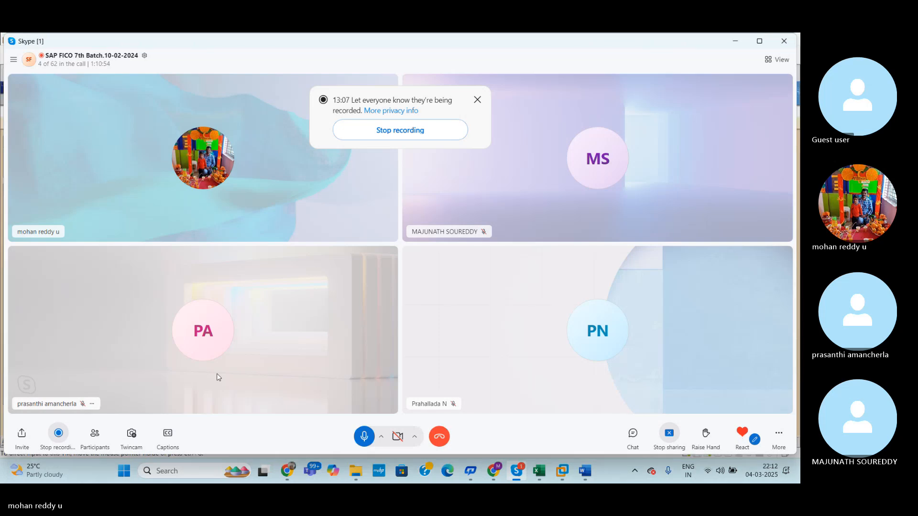